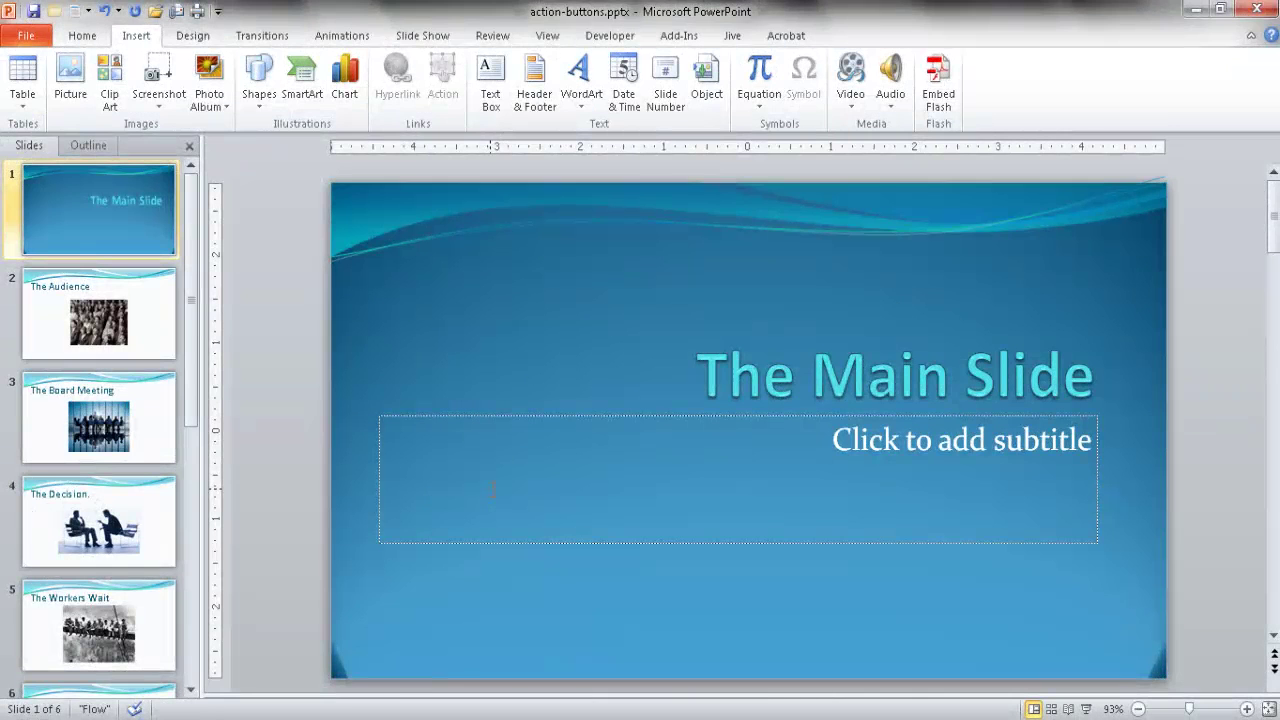
Step: Open slide 2, The Audience, from the Slides pane
{"action": "left_click", "coordinate": [163, 332]}
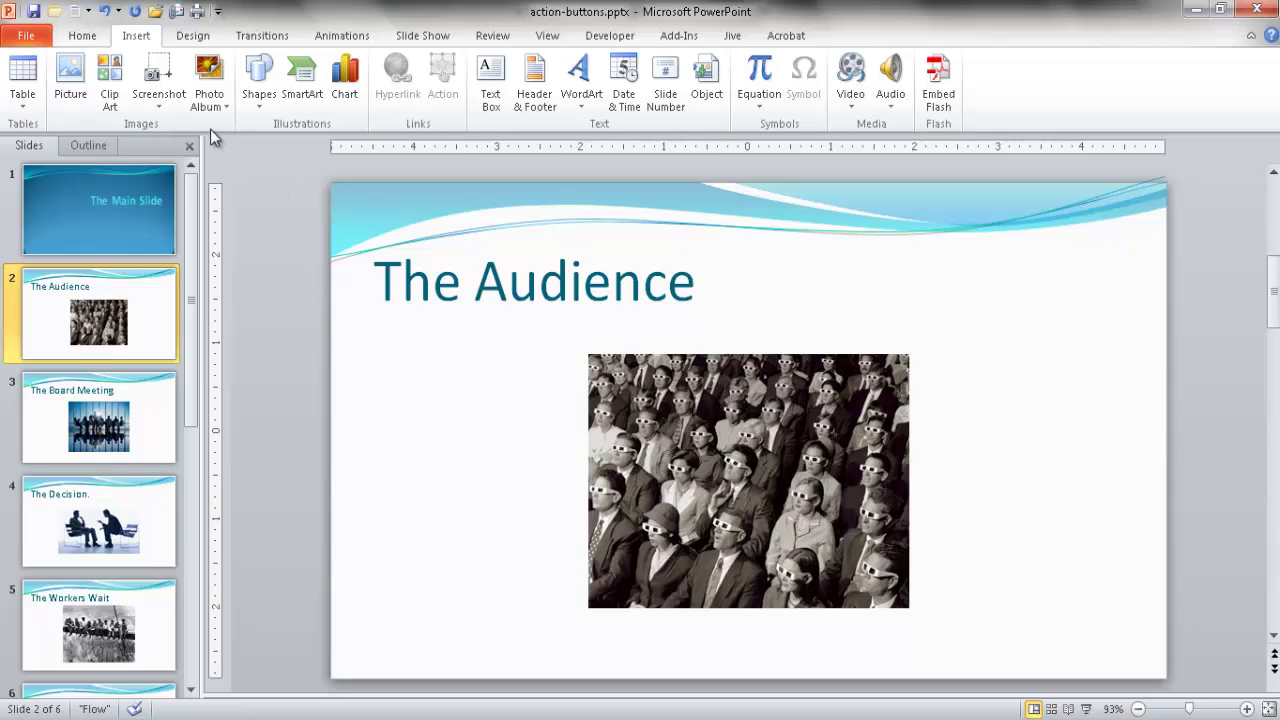
Step: Pick the Action Button: Back or Previous shape from the Home tab's Shapes gallery
{"action": "left_click", "coordinate": [254, 104]}
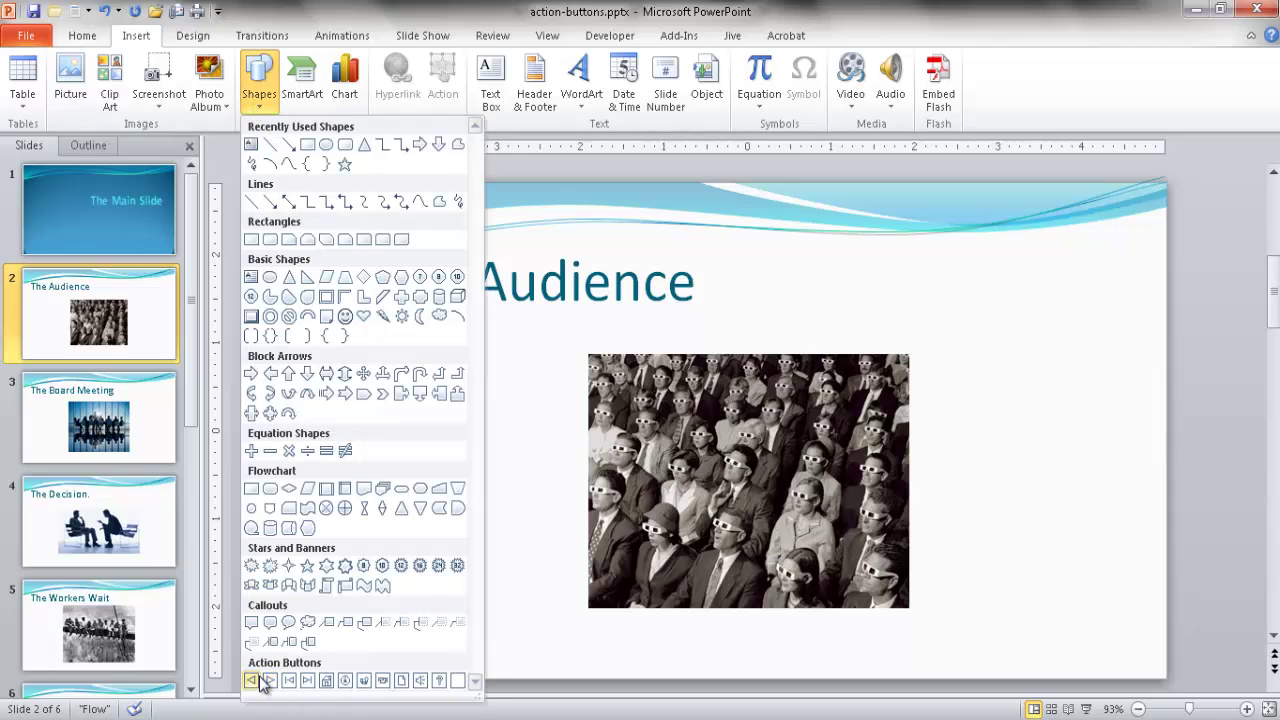
{"action": "left_click", "coordinate": [86, 38]}
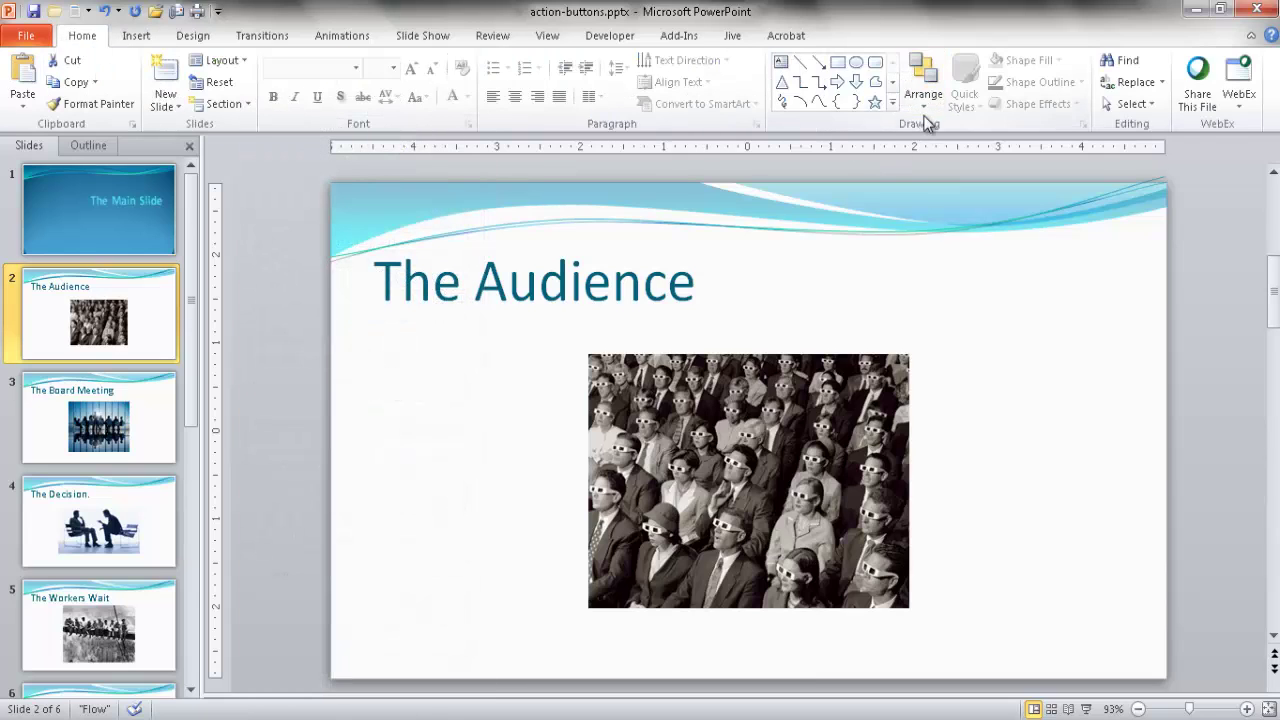
{"action": "left_click", "coordinate": [893, 103]}
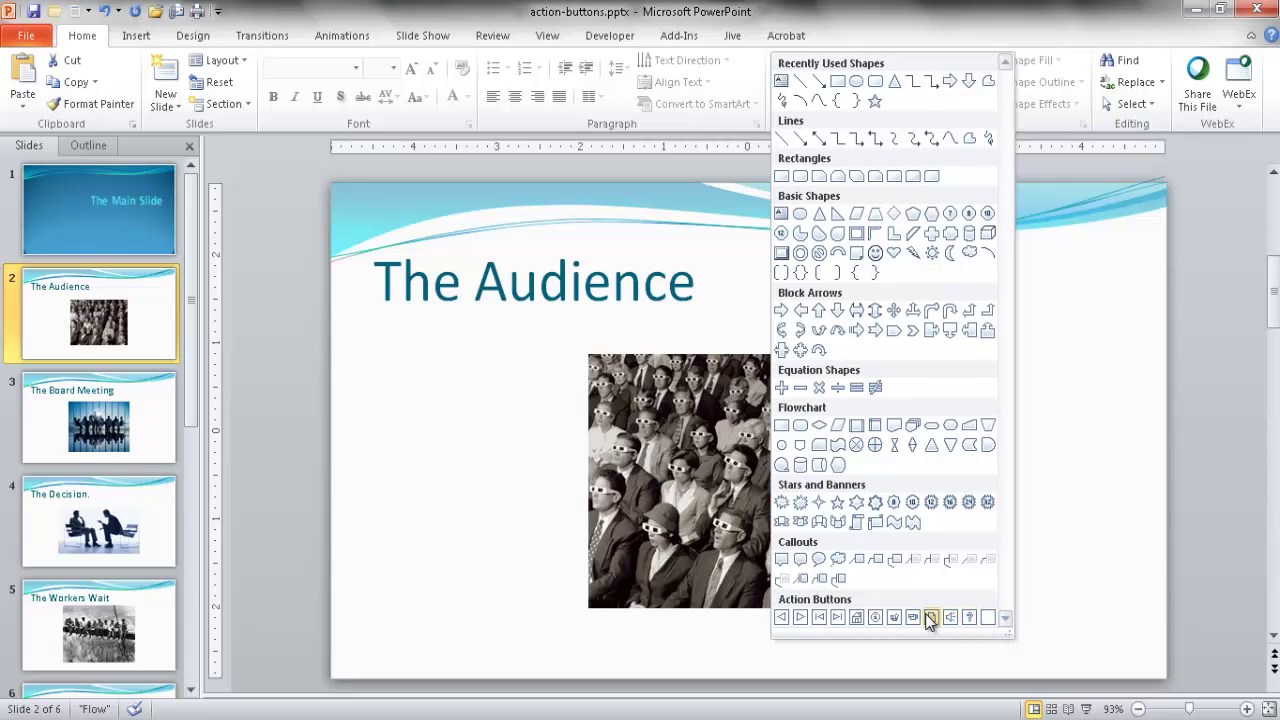
{"action": "left_click", "coordinate": [781, 618]}
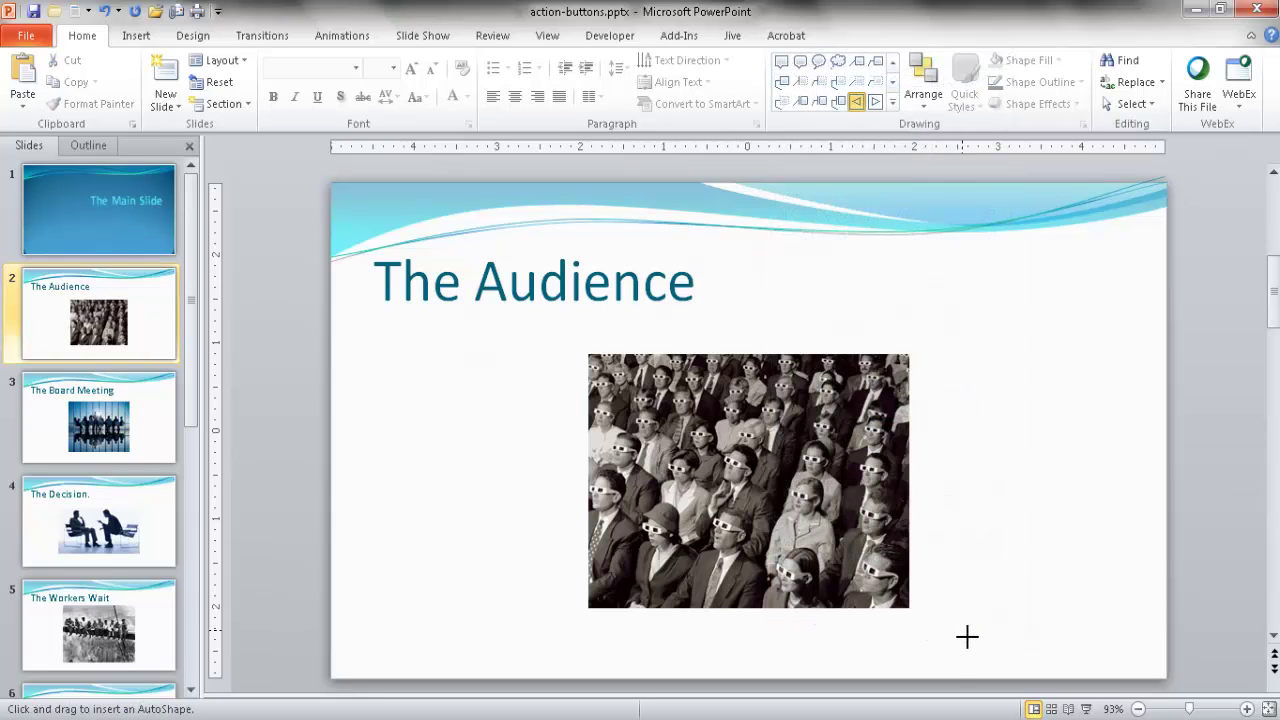
Step: Draw the small back action button near the slide's lower right corner
{"action": "mouse_move", "coordinate": [965, 631]}
{"action": "left_mouse_down"}
{"action": "mouse_move", "coordinate": [1028, 668]}
{"action": "mouse_move", "coordinate": [996, 646]}
{"action": "left_mouse_up"}
{"action": "left_click_drag", "start_coordinate": [992, 647], "coordinate": [992, 650]}
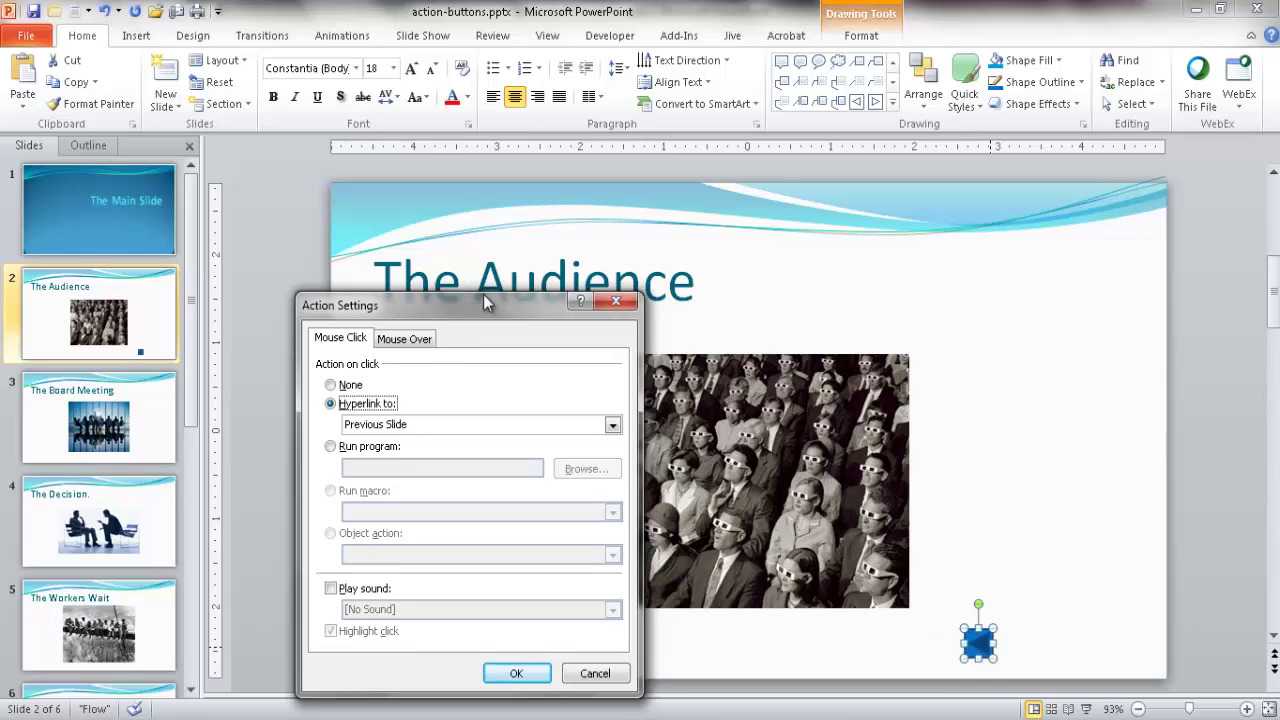
{"action": "left_click_drag", "start_coordinate": [471, 305], "coordinate": [528, 230]}
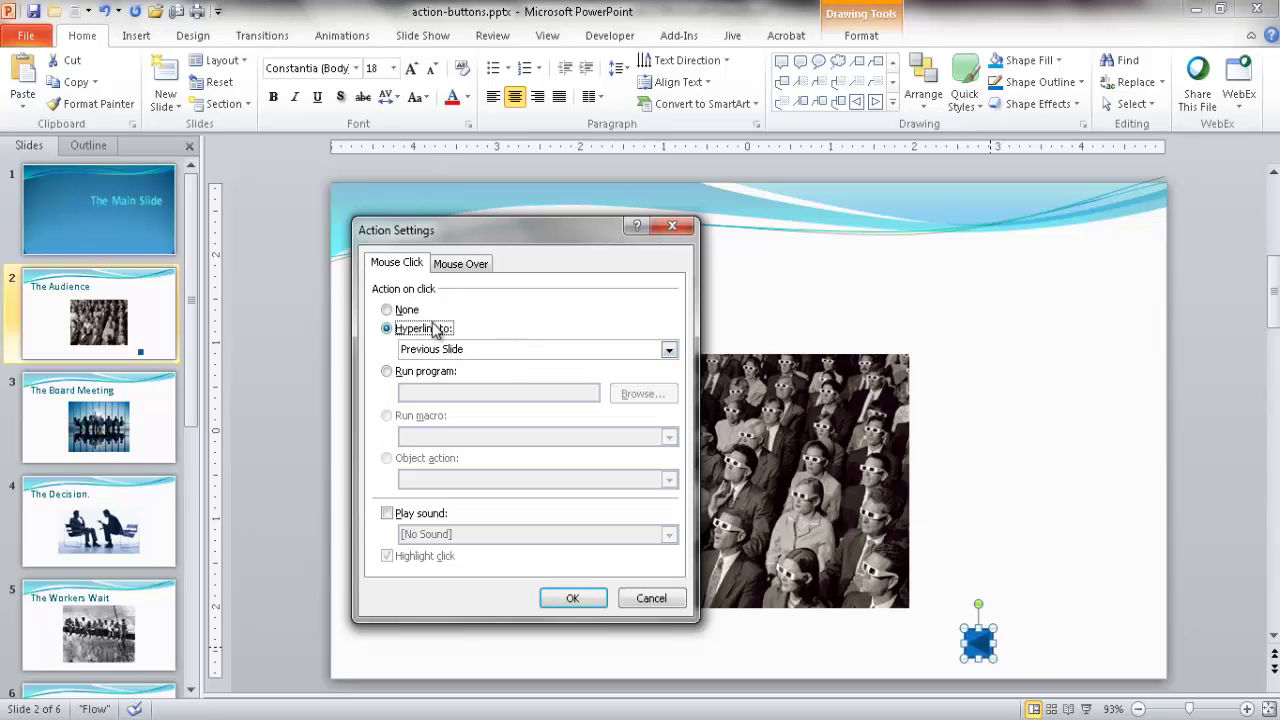
Step: Set the back button to hyperlink to Previous Slide and play click.wav
{"action": "left_click", "coordinate": [388, 311]}
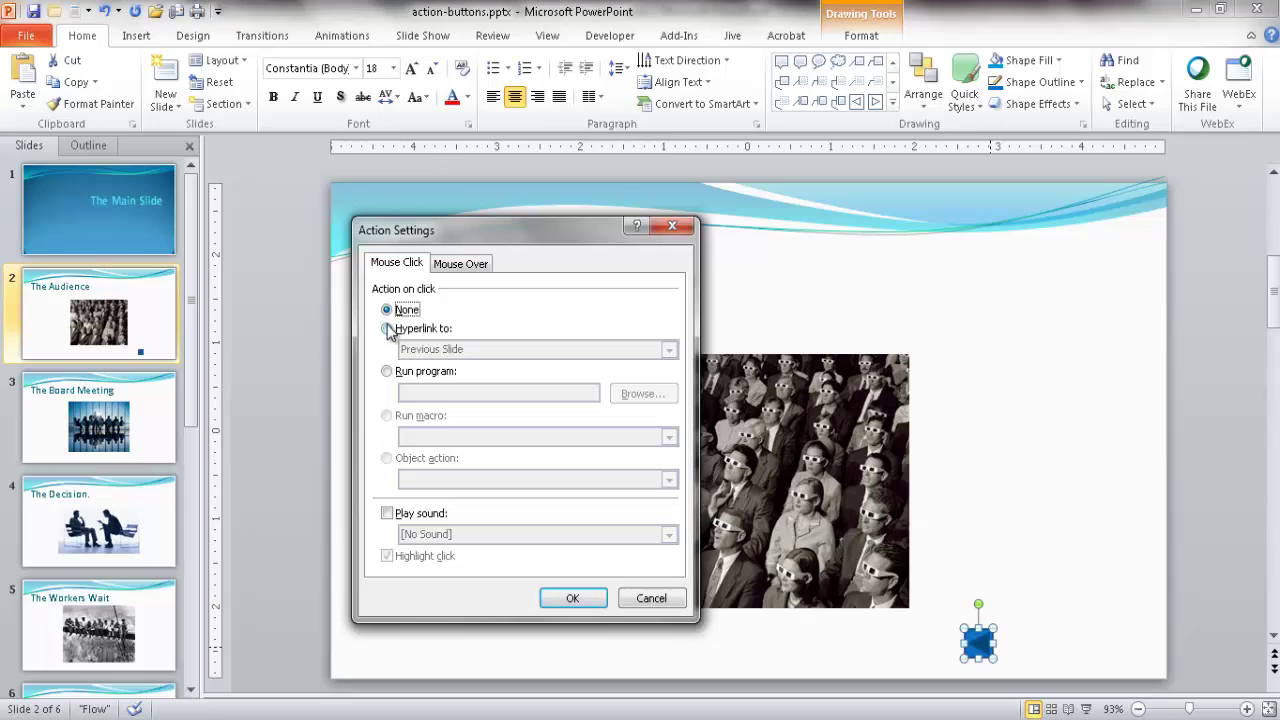
{"action": "left_click", "coordinate": [387, 330]}
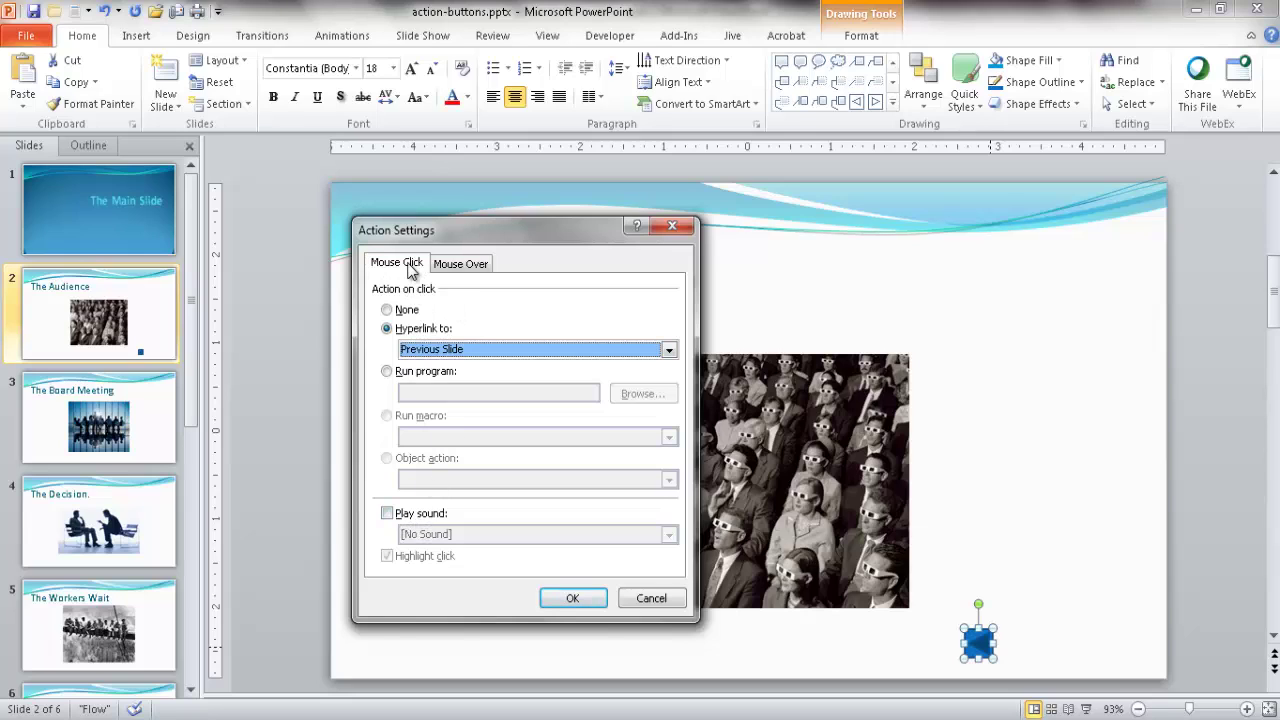
{"action": "left_click", "coordinate": [388, 515]}
{"action": "left_click", "coordinate": [503, 533]}
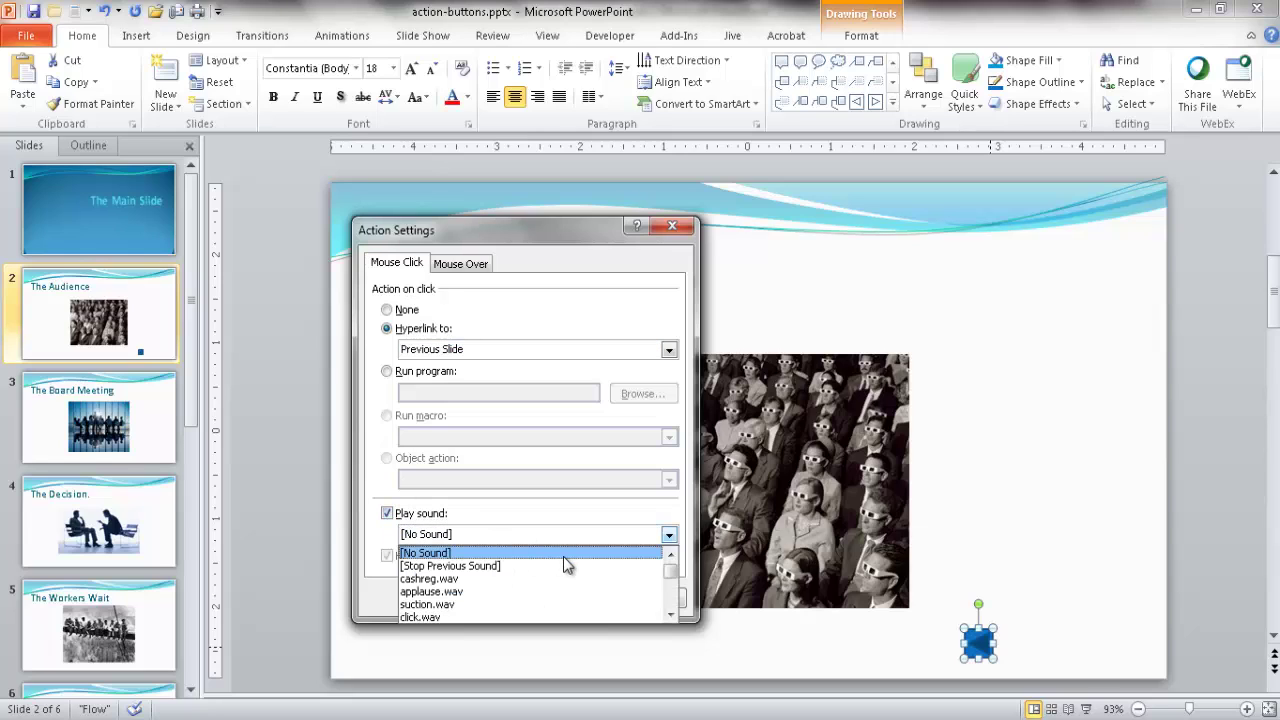
{"action": "left_click", "coordinate": [530, 614]}
{"action": "left_click", "coordinate": [592, 598]}
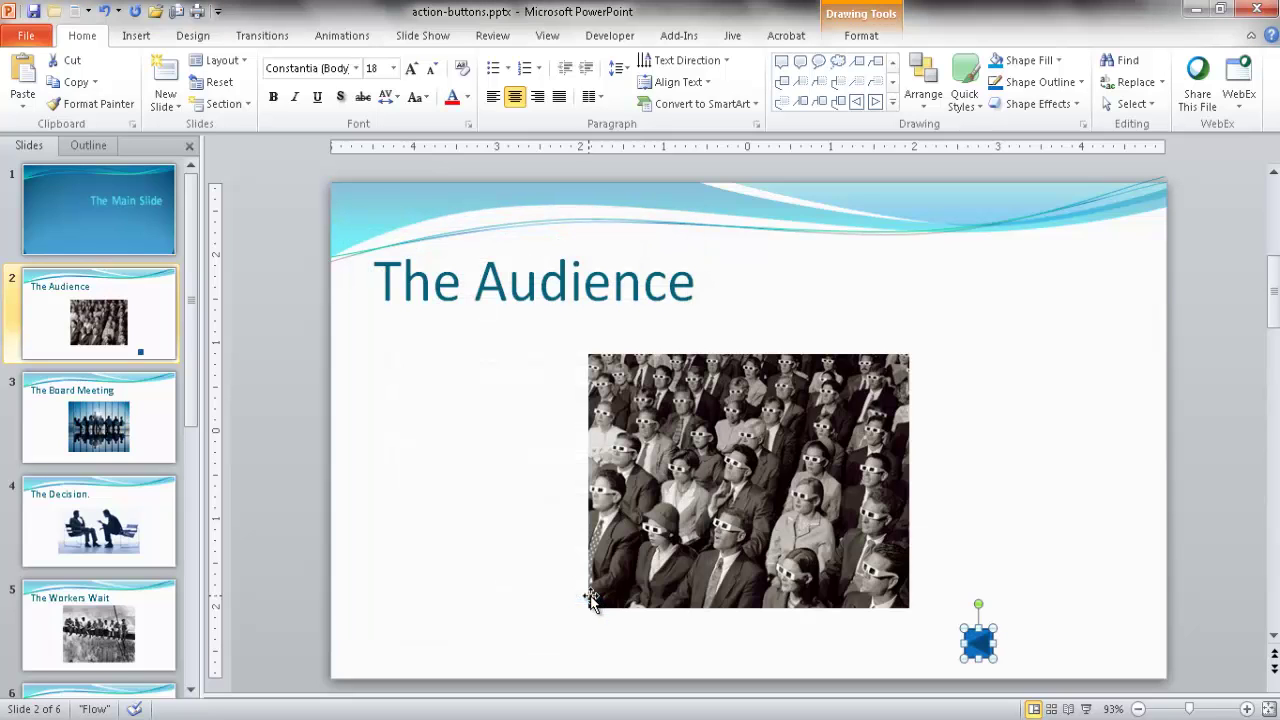
{"action": "left_click", "coordinate": [1068, 709]}
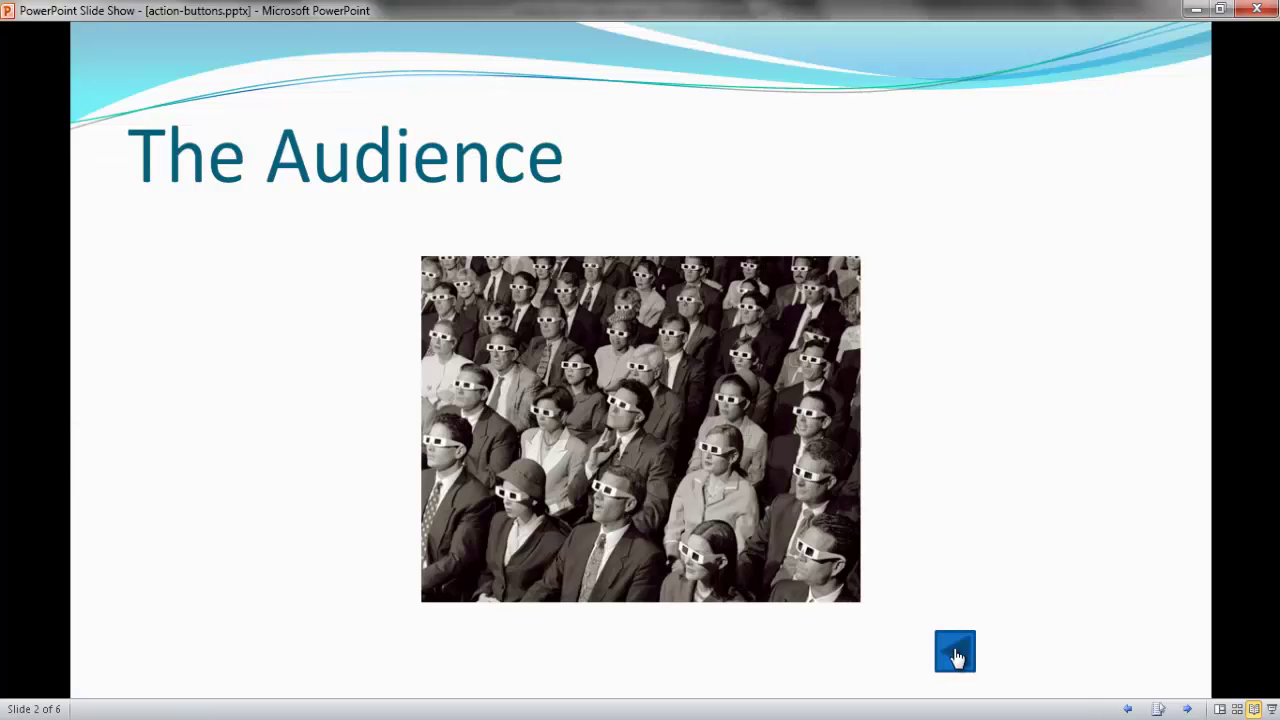
{"action": "left_click", "coordinate": [955, 654]}
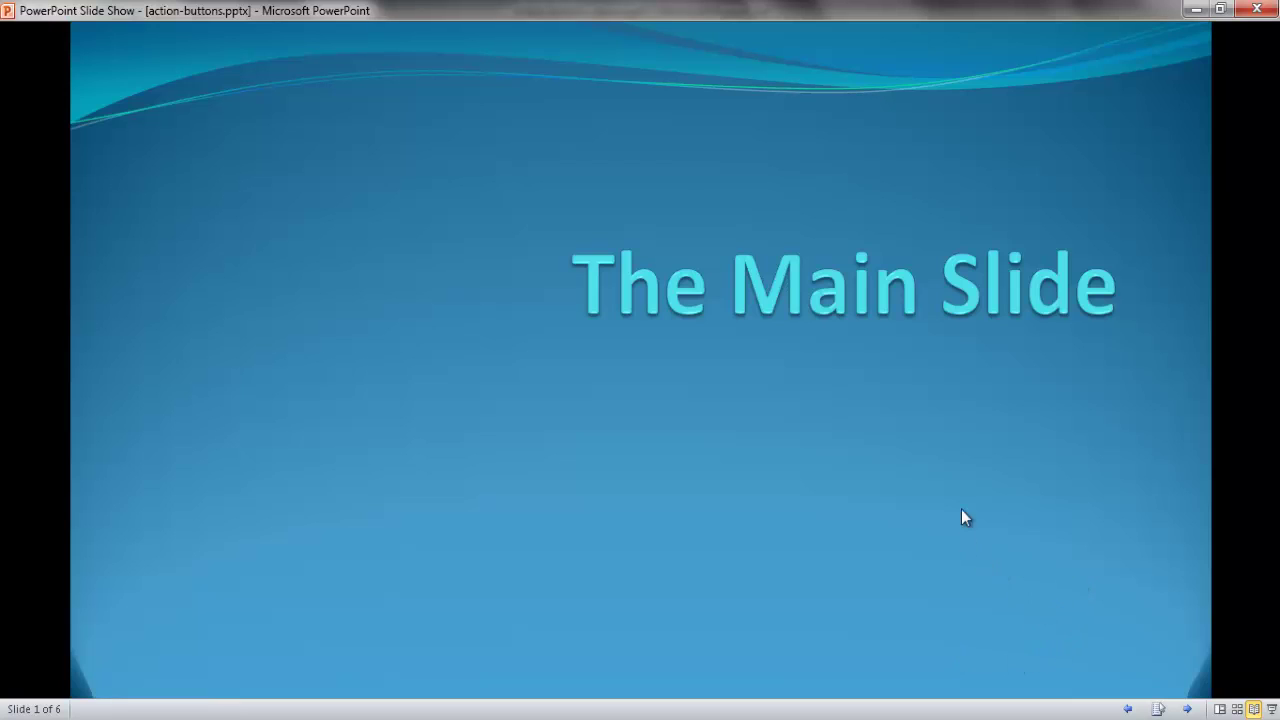
{"action": "left_click", "coordinate": [1220, 709]}
{"action": "left_click", "coordinate": [978, 640]}
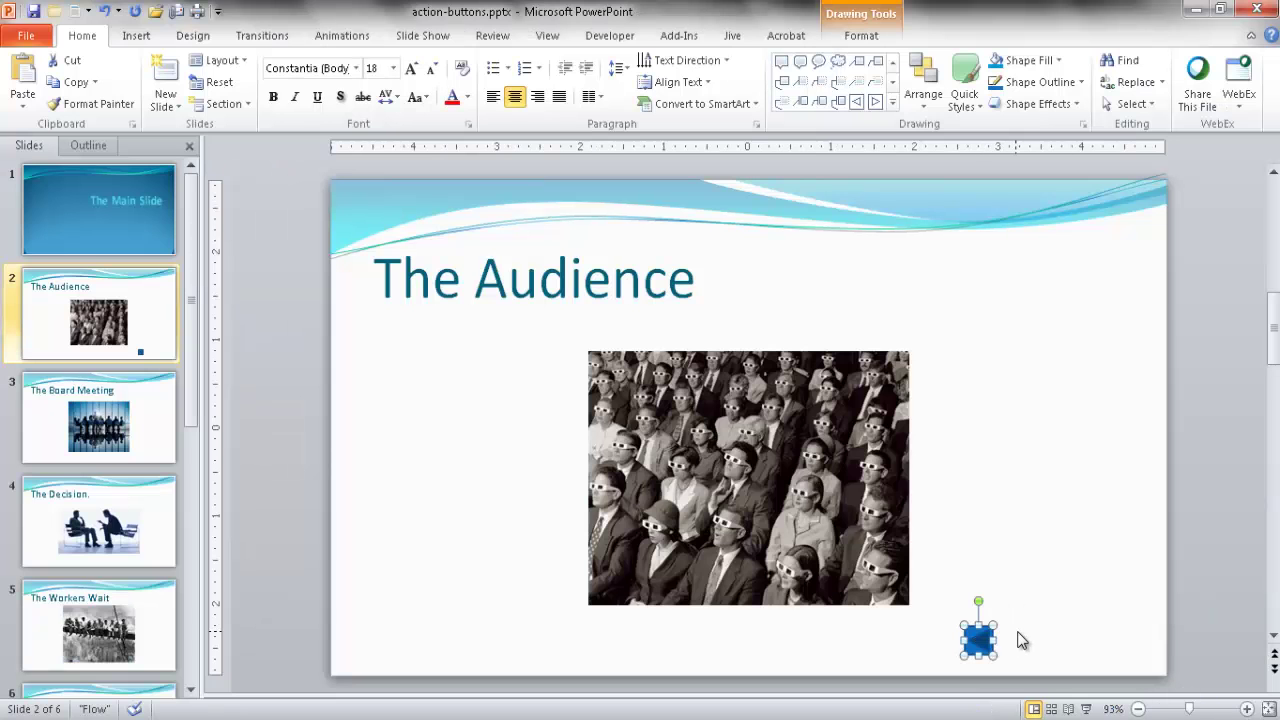
{"action": "left_click", "coordinate": [1021, 640]}
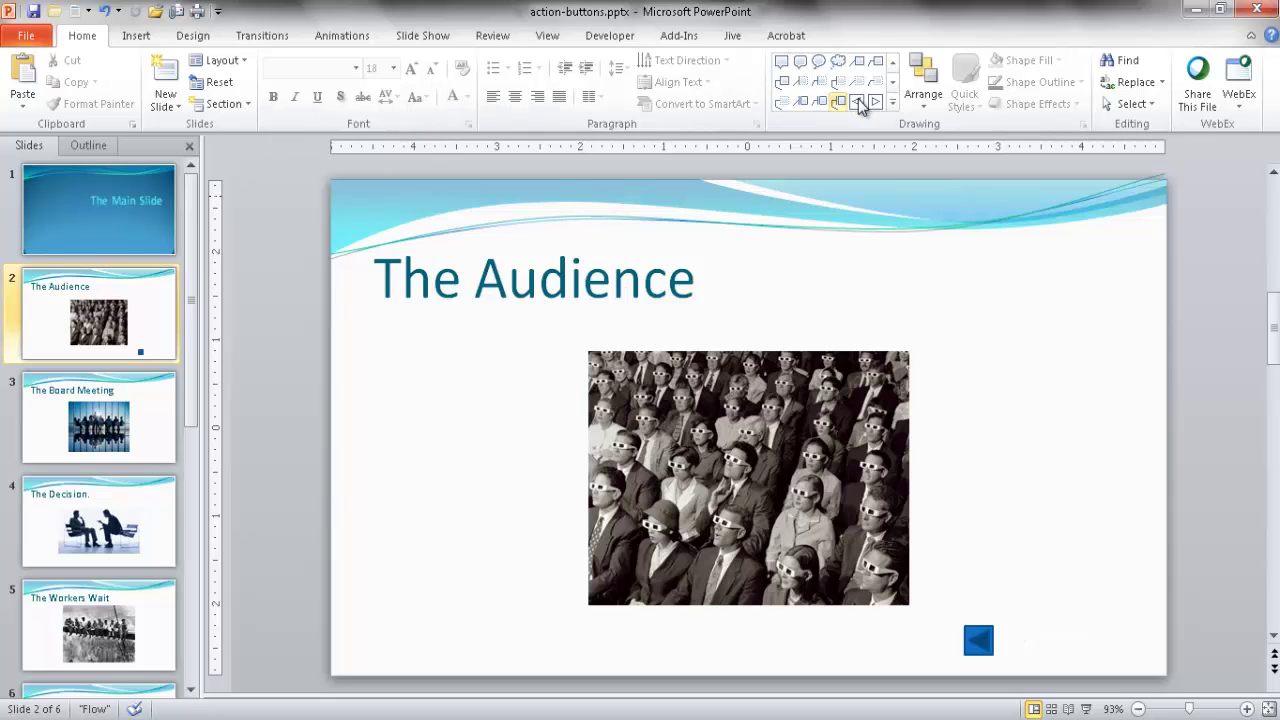
Step: Draw a Forward or Next button right of the back button, linking to Next Slide with click.wav
{"action": "left_click", "coordinate": [892, 103]}
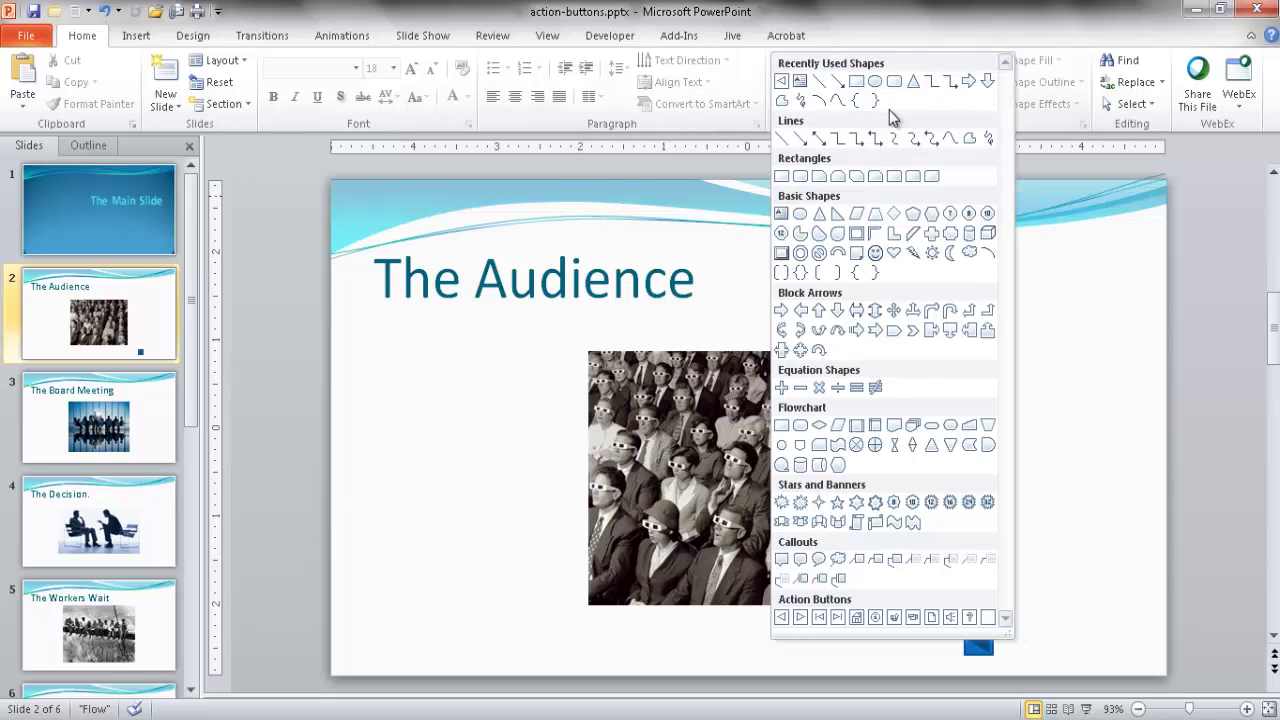
{"action": "left_click", "coordinate": [802, 617]}
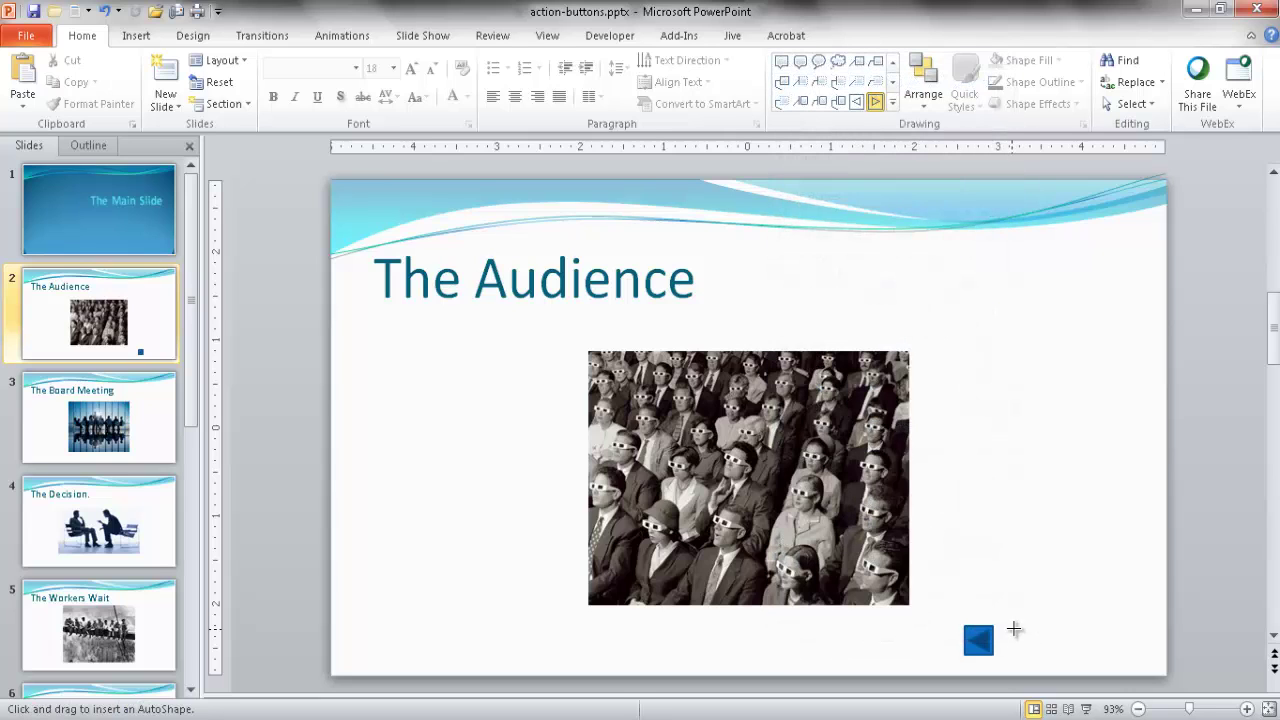
{"action": "left_click_drag", "start_coordinate": [1005, 625], "coordinate": [1030, 655]}
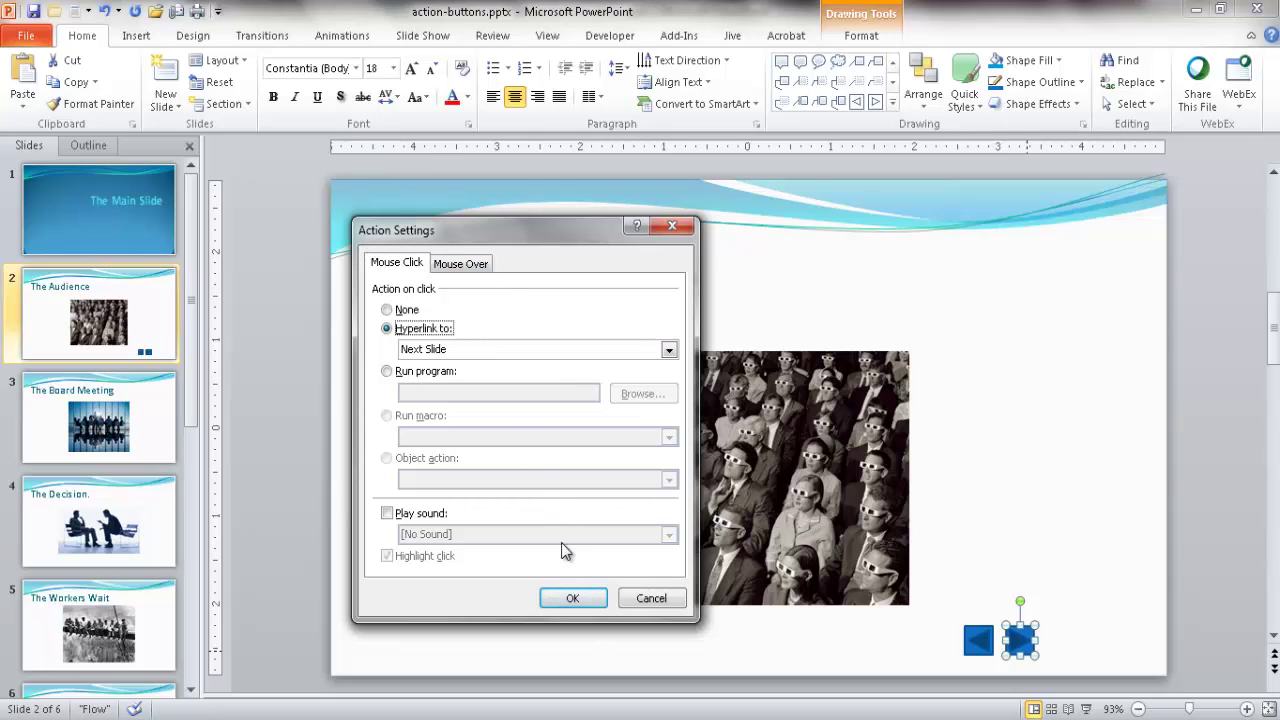
{"action": "left_click", "coordinate": [387, 513]}
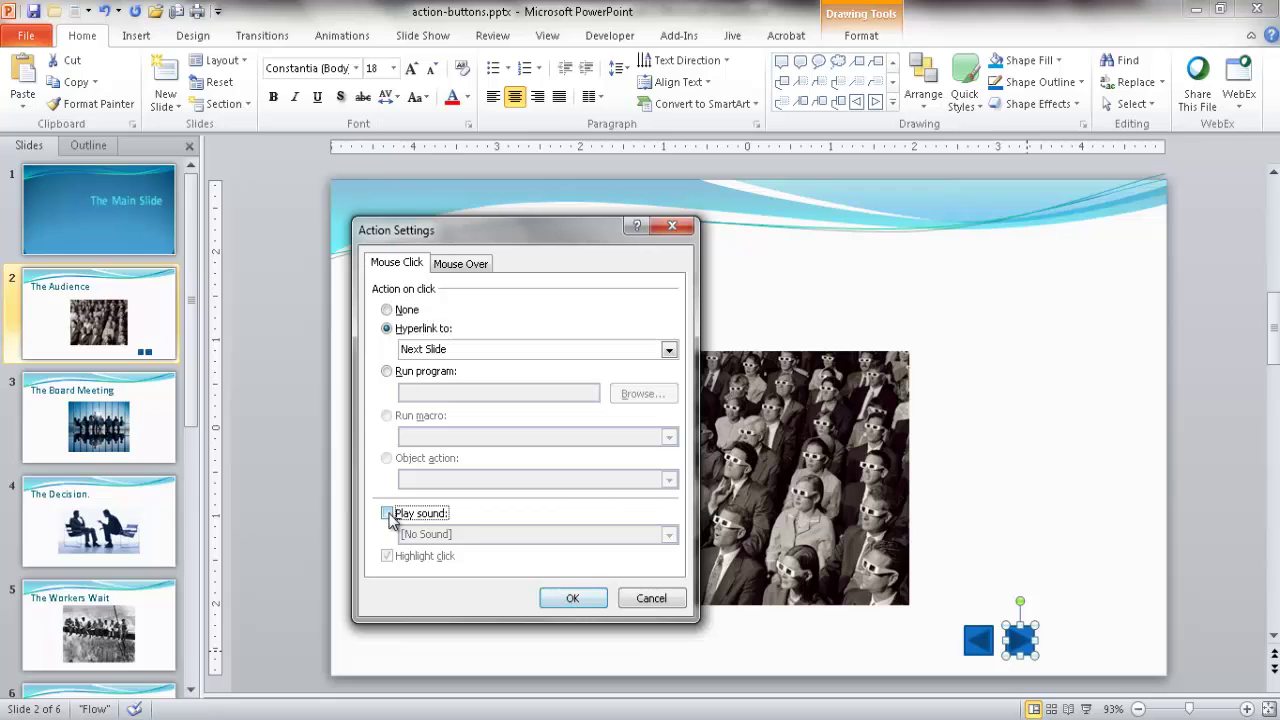
{"action": "left_click", "coordinate": [485, 533]}
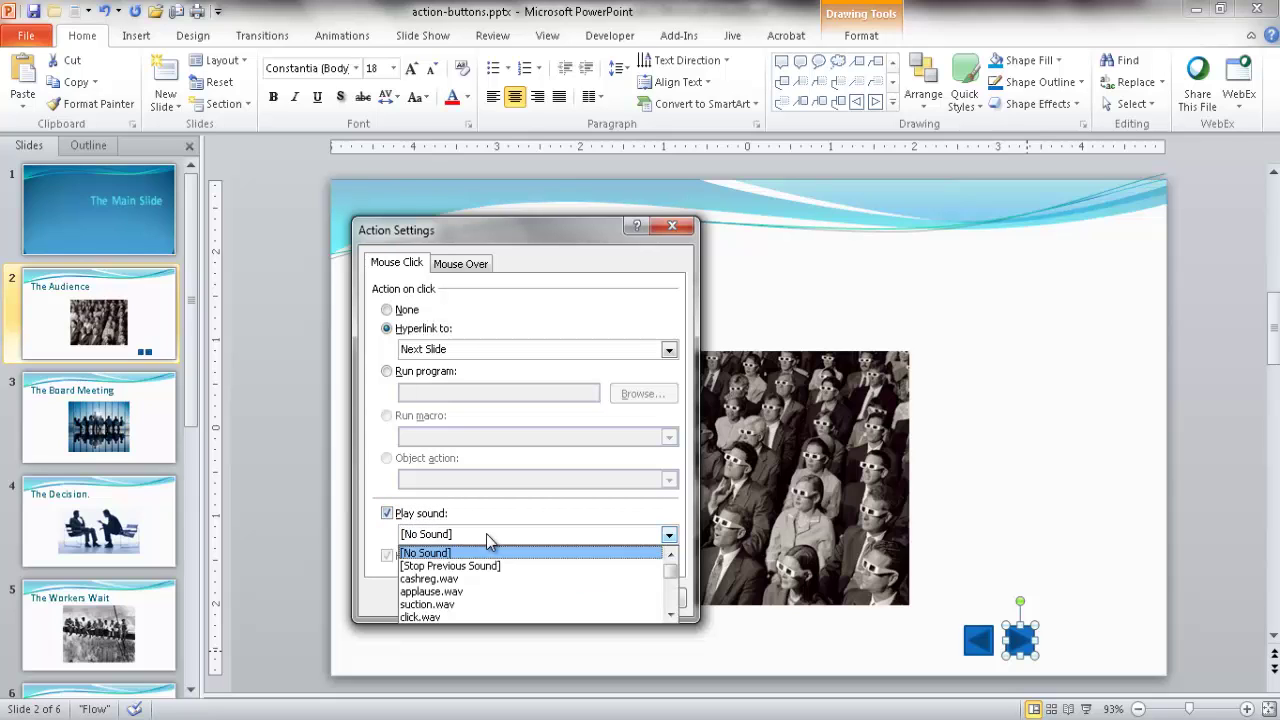
{"action": "left_click", "coordinate": [477, 617]}
{"action": "left_click", "coordinate": [573, 599]}
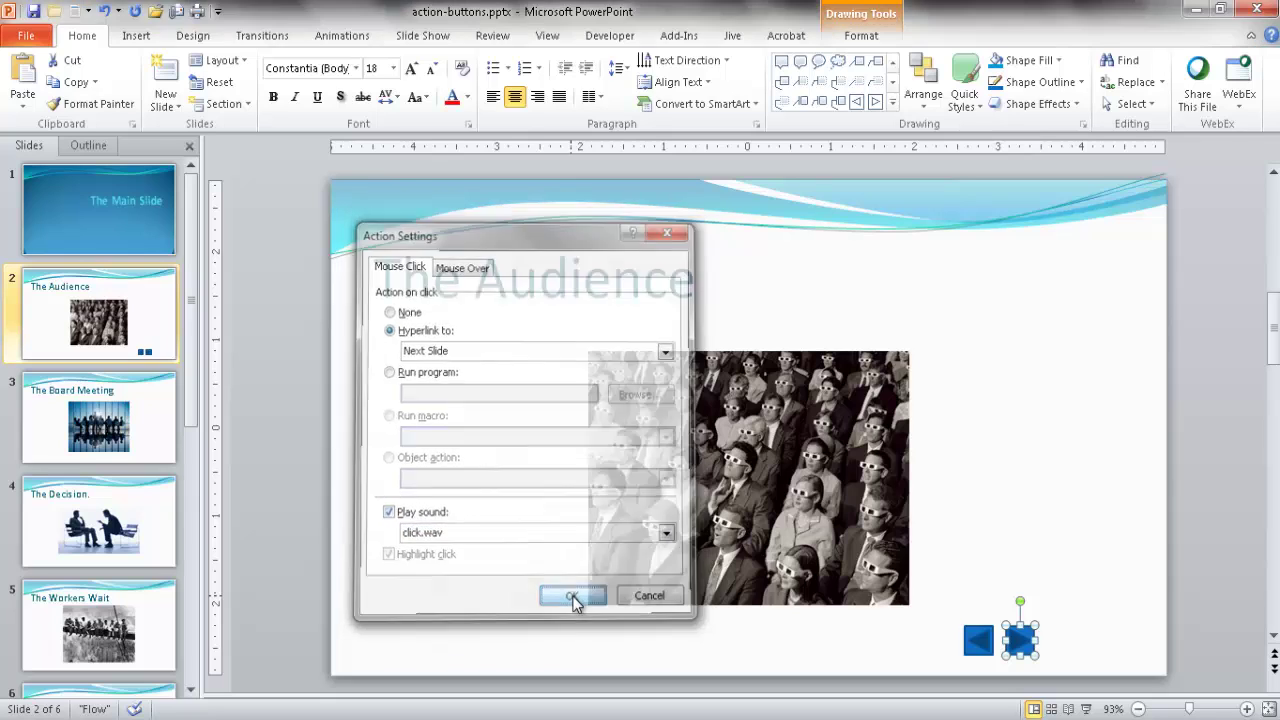
Step: Draw a Home button linking to First Slide with whoosh.wav, then select all three buttons
{"action": "left_click", "coordinate": [894, 102]}
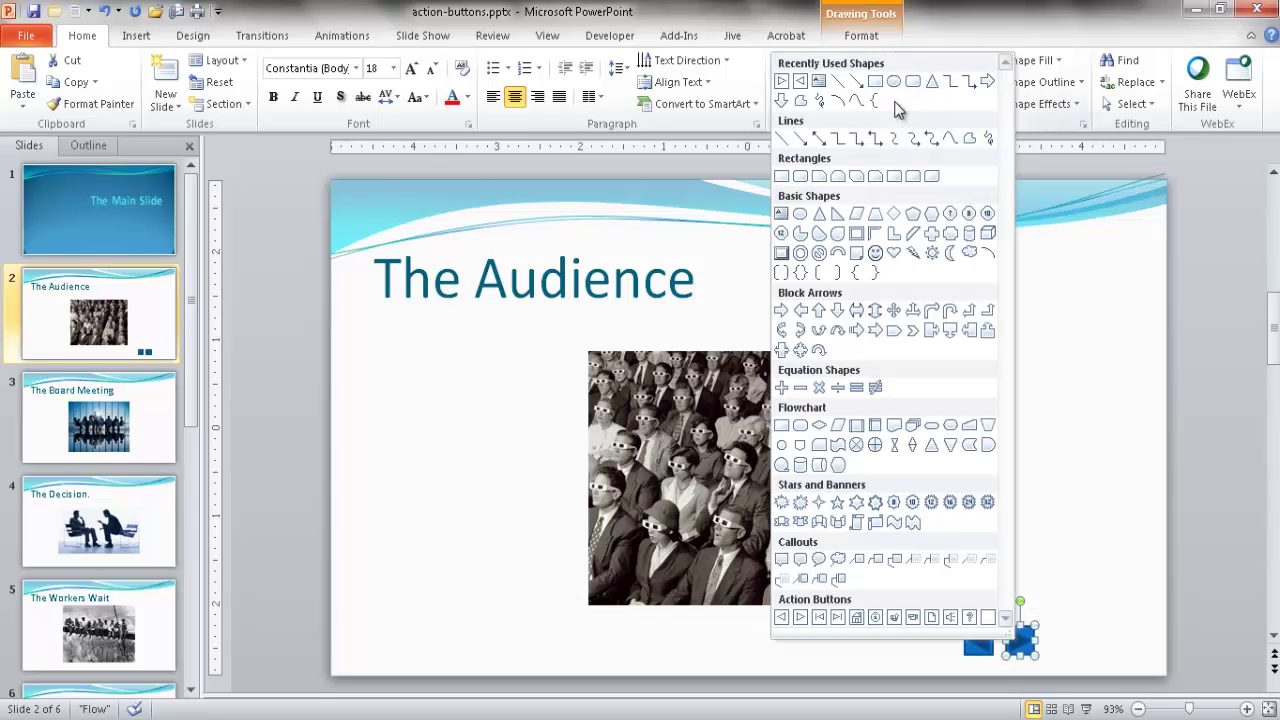
{"action": "left_click", "coordinate": [858, 617]}
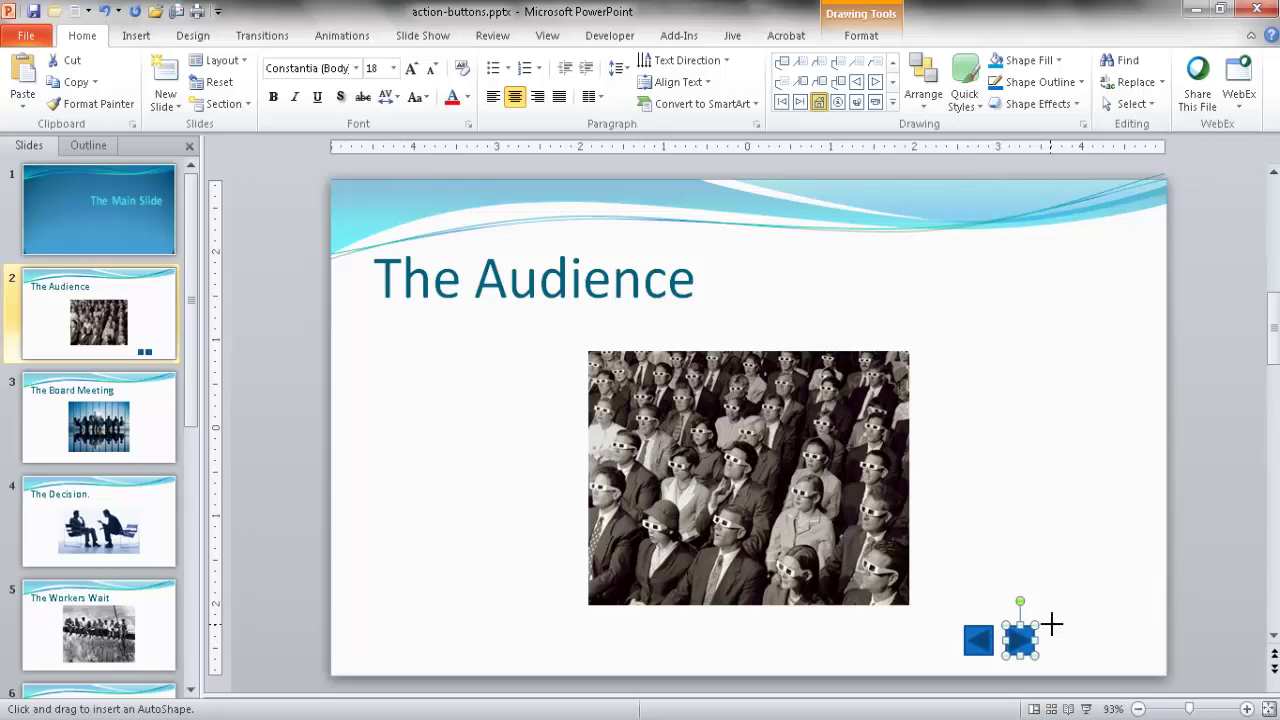
{"action": "left_click_drag", "start_coordinate": [1054, 625], "coordinate": [1083, 655]}
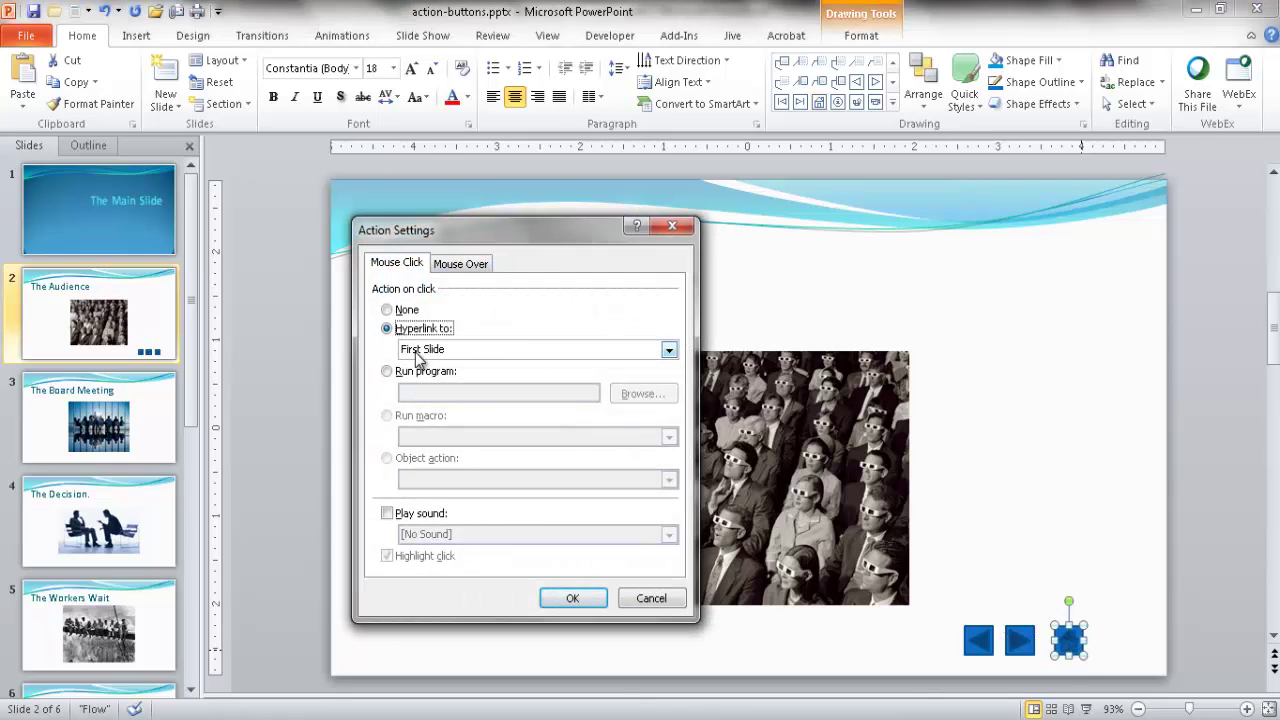
{"action": "left_click", "coordinate": [387, 513]}
{"action": "left_click", "coordinate": [669, 535]}
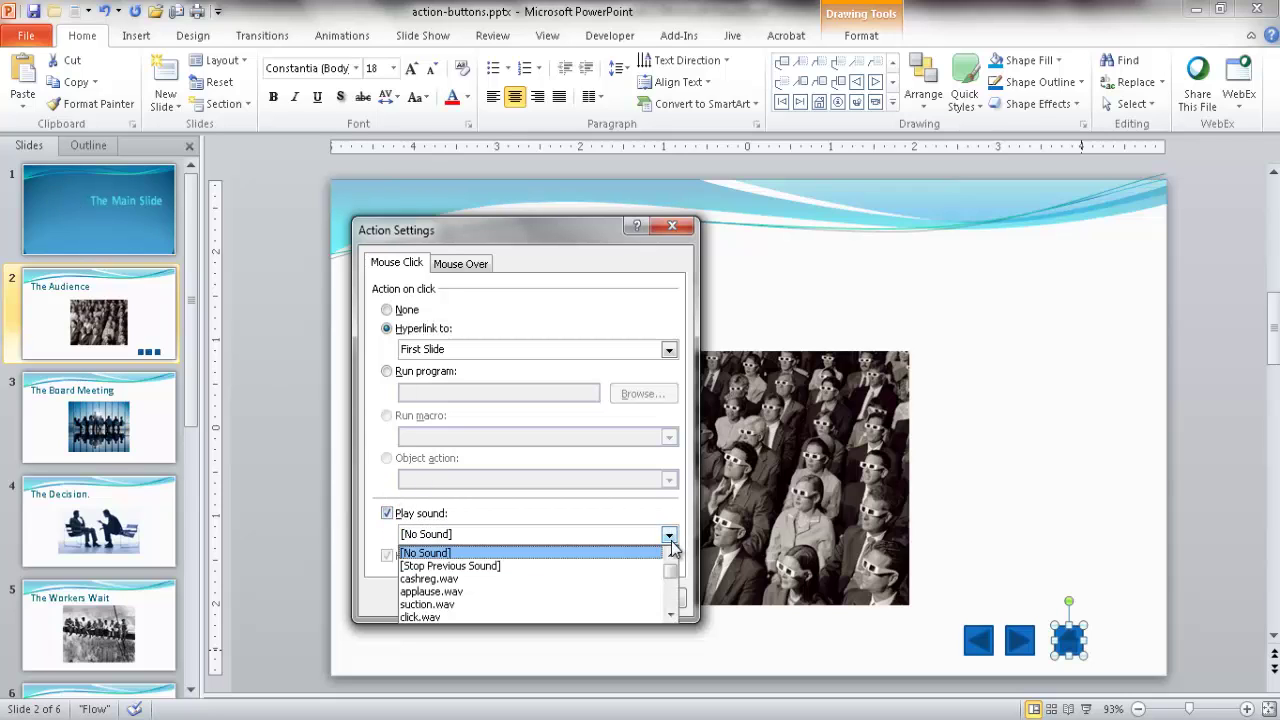
{"action": "left_click_drag", "start_coordinate": [673, 570], "coordinate": [673, 604]}
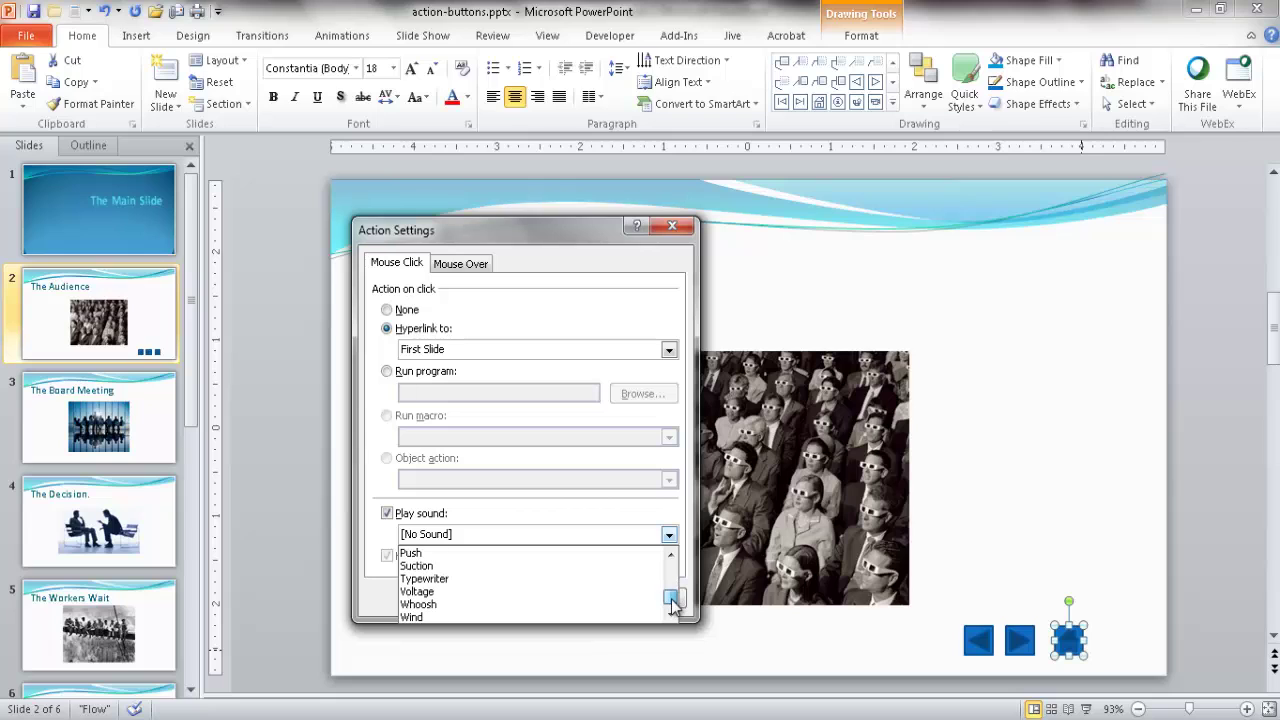
{"action": "left_click", "coordinate": [453, 604]}
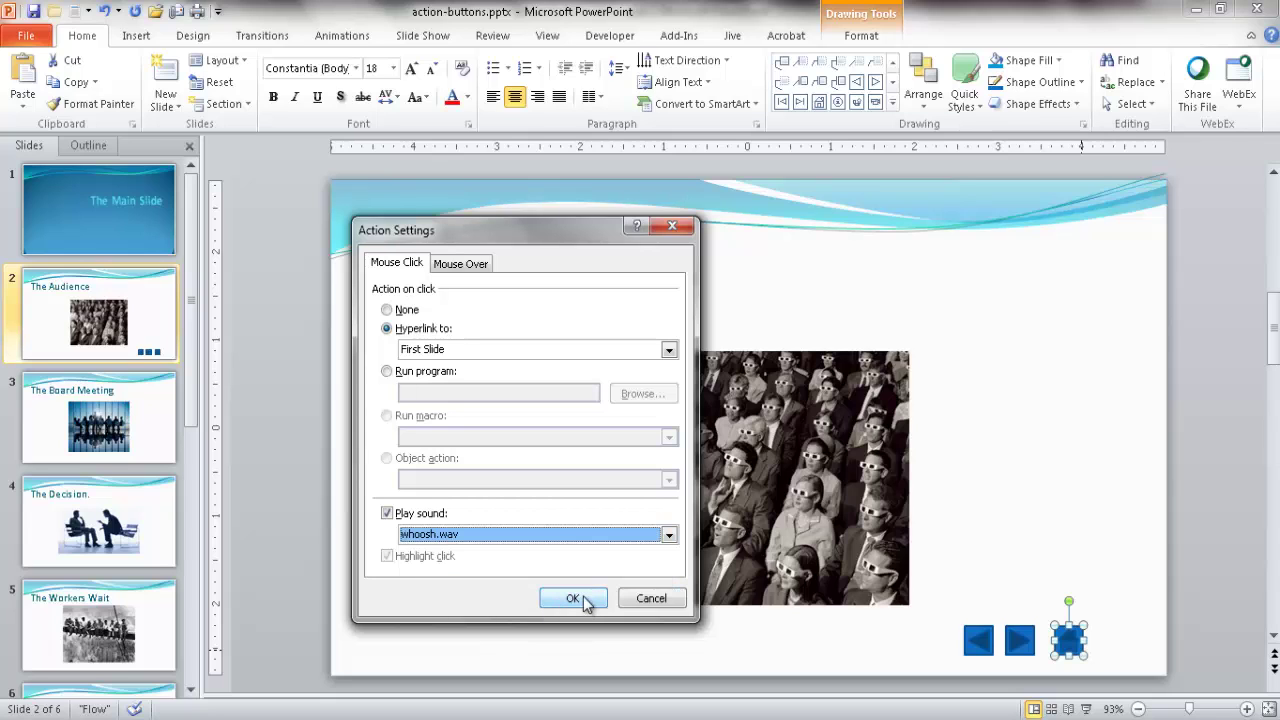
{"action": "left_click", "coordinate": [573, 598]}
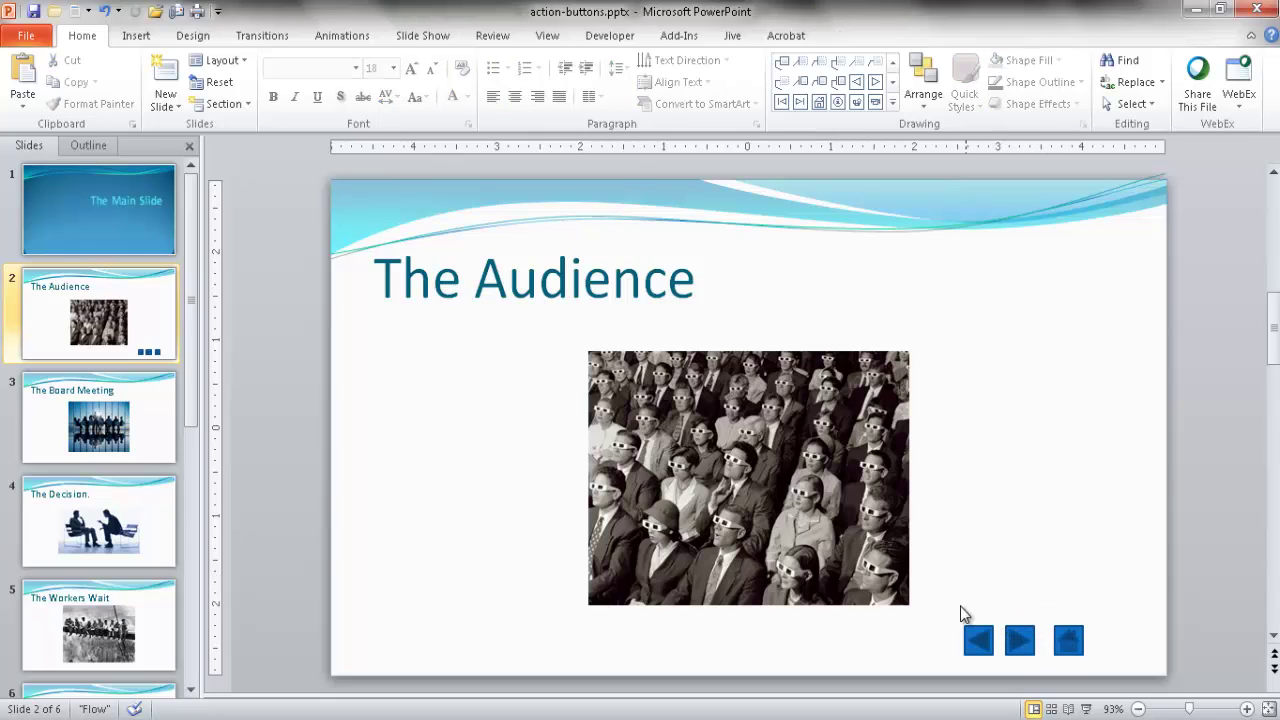
{"action": "mouse_move", "coordinate": [943, 602]}
{"action": "left_mouse_down"}
{"action": "mouse_move", "coordinate": [1050, 672]}
{"action": "mouse_move", "coordinate": [1148, 688]}
{"action": "left_mouse_up"}
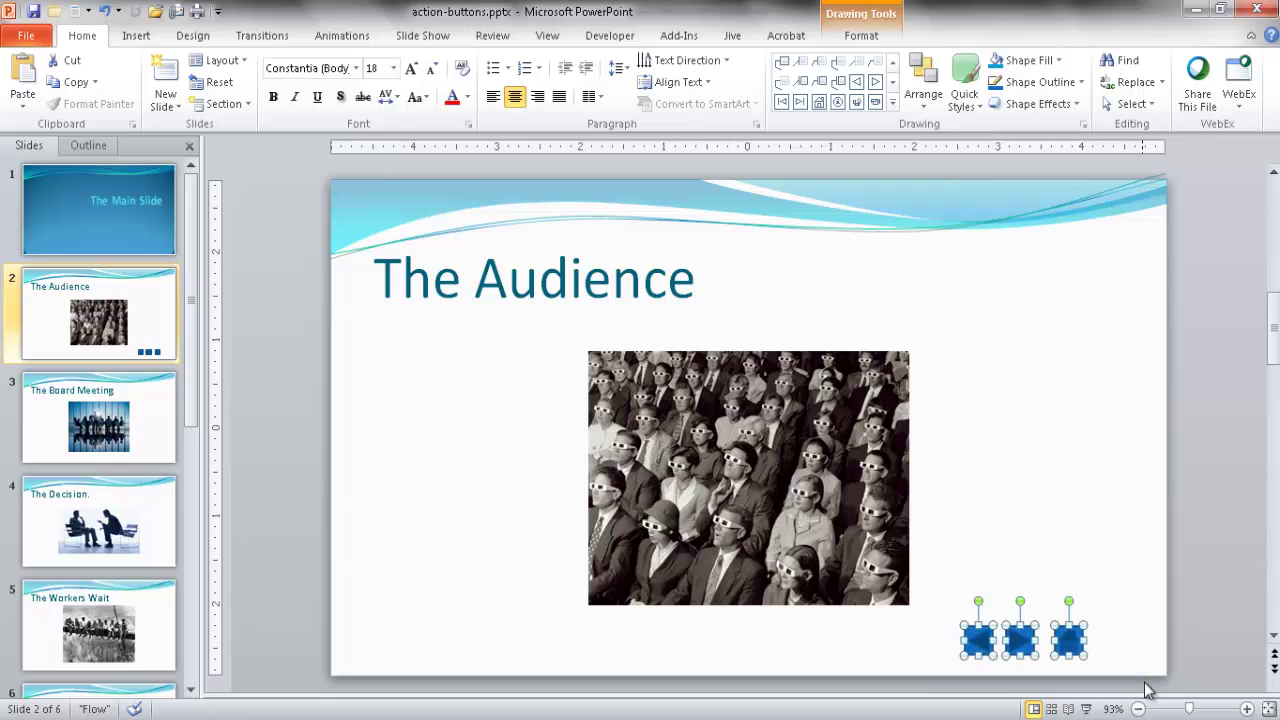
Step: Distribute the three selected buttons horizontally so they are evenly spaced
{"action": "left_click", "coordinate": [858, 36]}
{"action": "left_click", "coordinate": [1158, 64]}
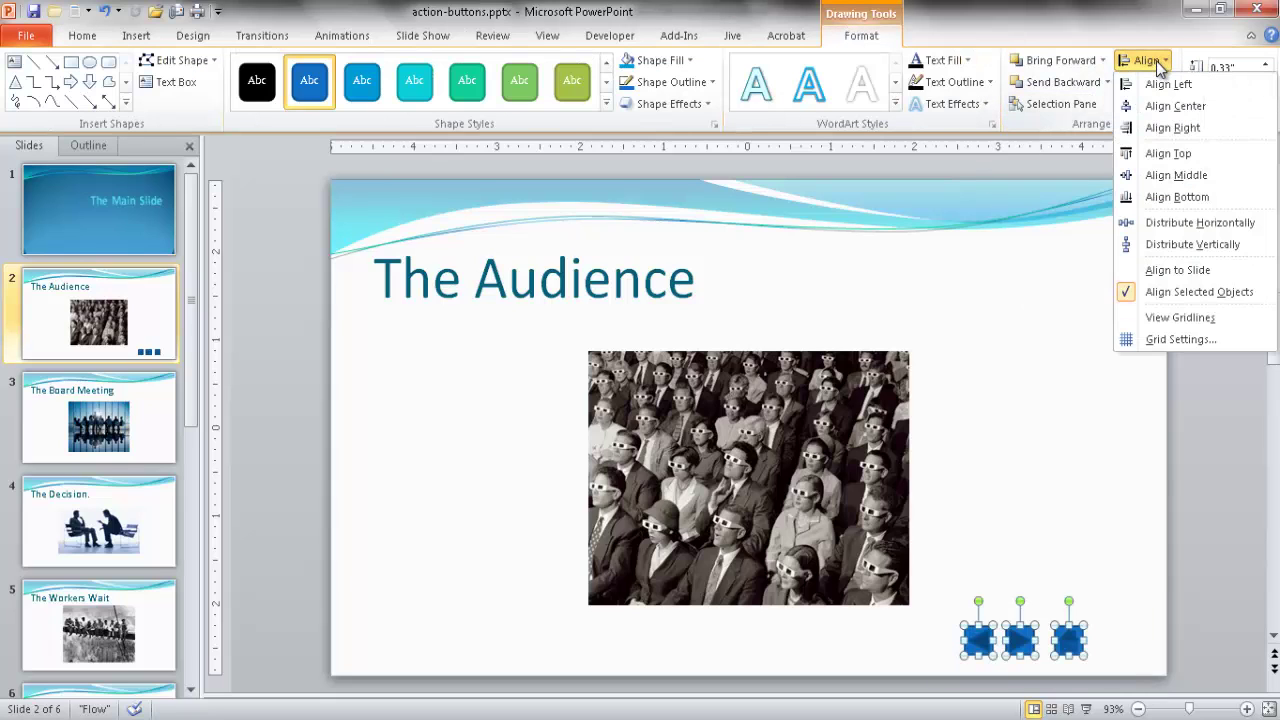
{"action": "left_click", "coordinate": [1193, 220]}
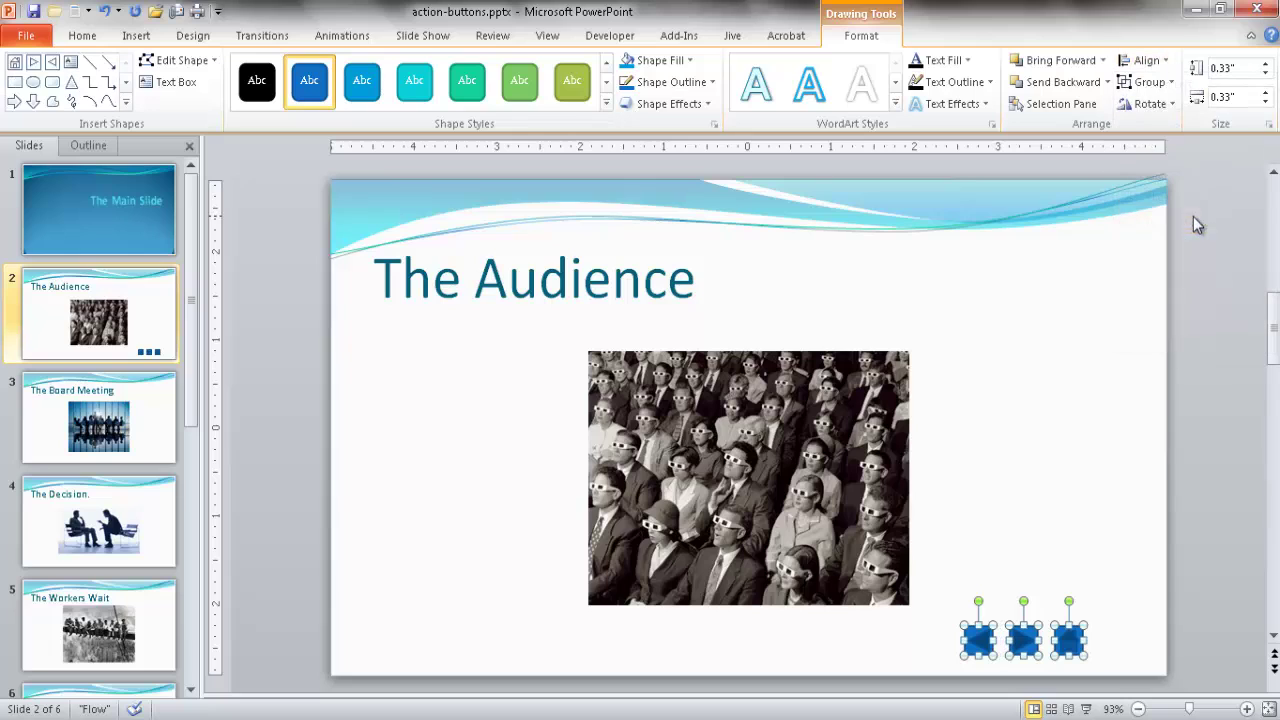
{"action": "left_click", "coordinate": [1207, 596]}
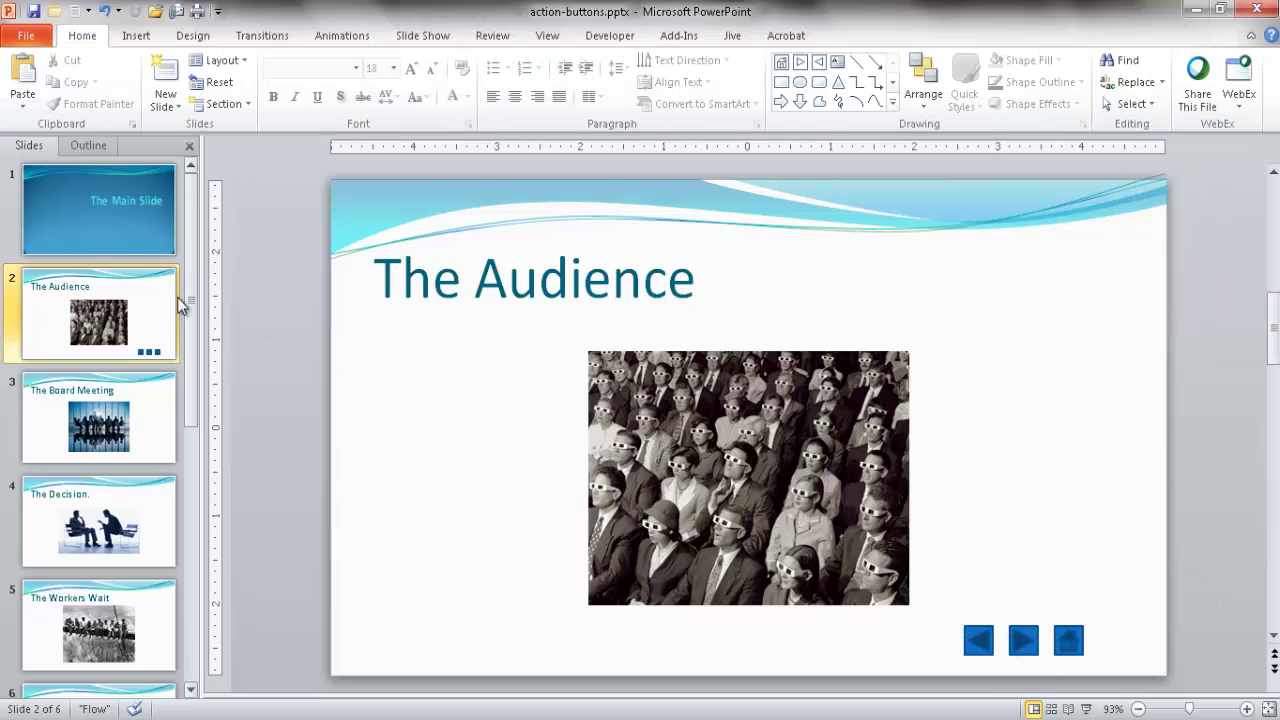
Step: Test the buttons in a slide show, then reselect and copy all three
{"action": "left_click", "coordinate": [1086, 708]}
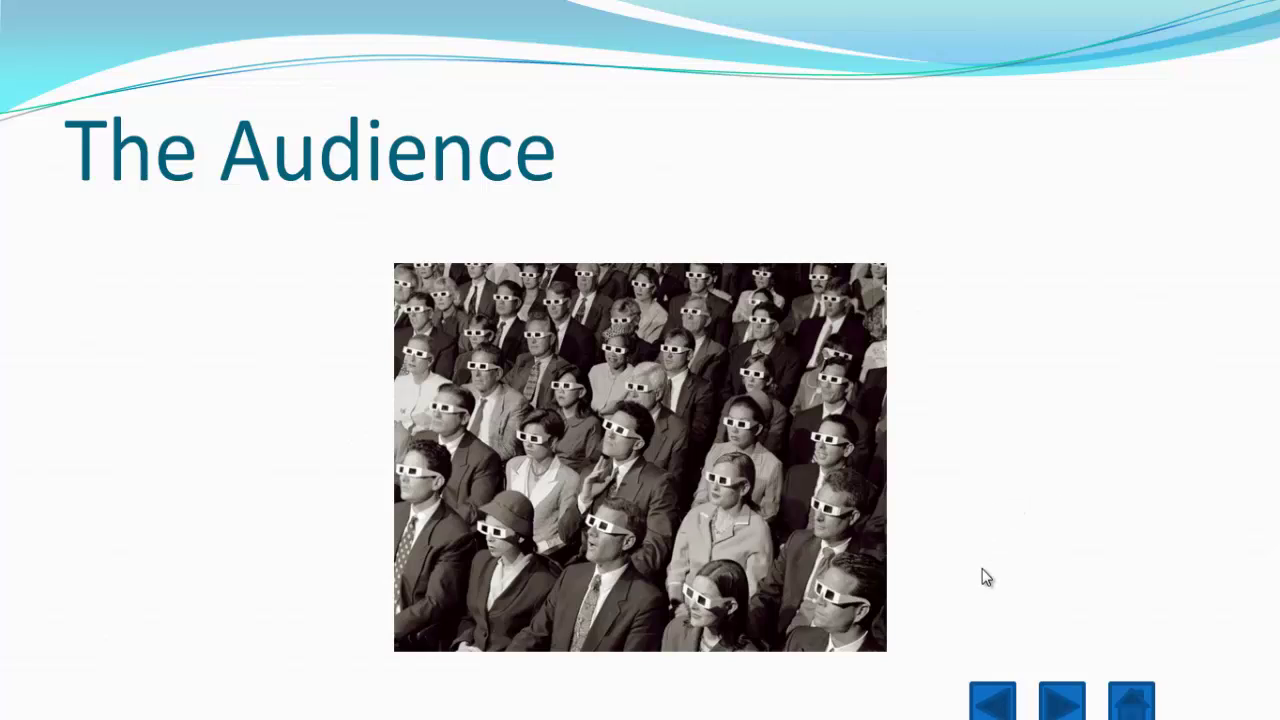
{"action": "key", "text": "Escape"}
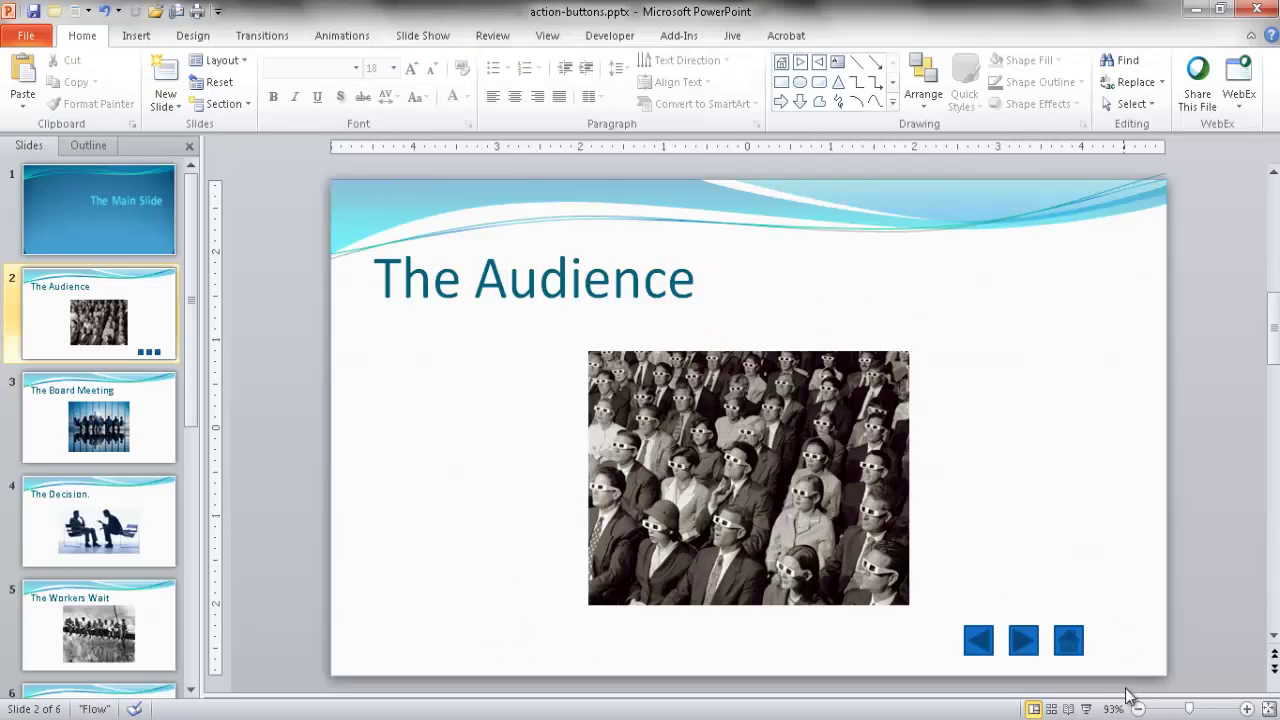
{"action": "left_click_drag", "start_coordinate": [1126, 678], "coordinate": [932, 597]}
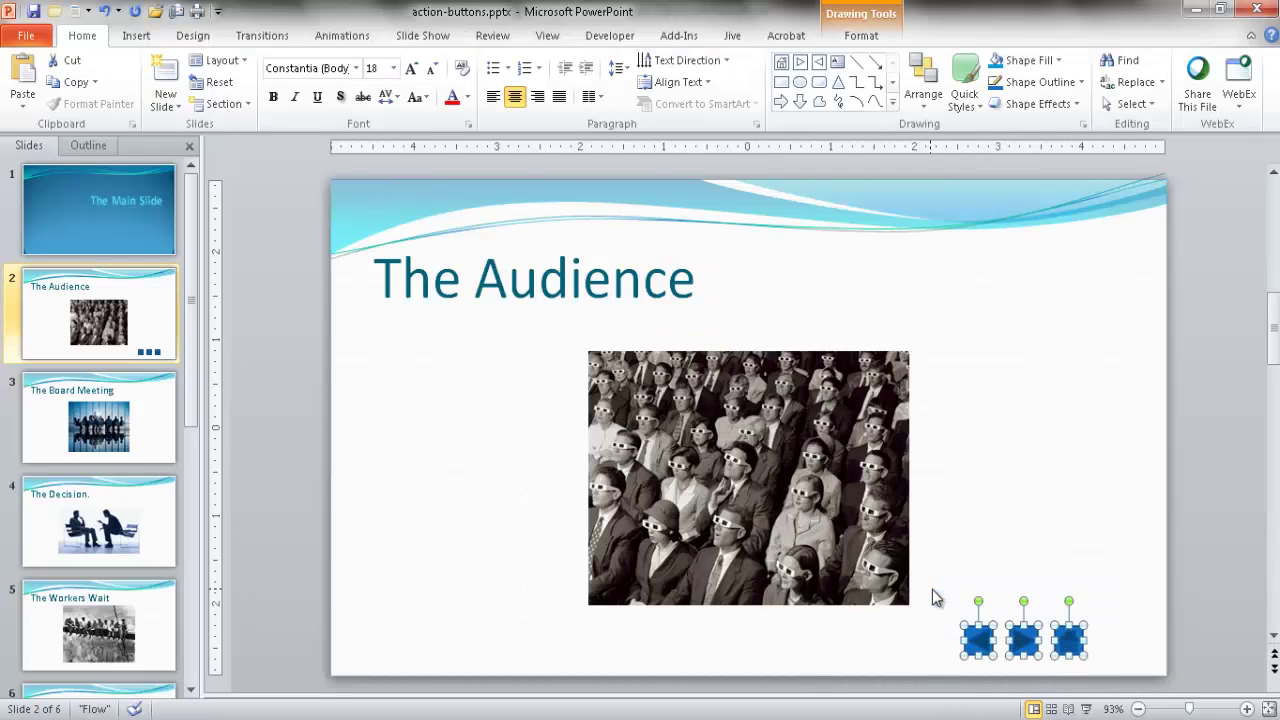
{"action": "key", "text": "ctrl+c"}
Step: Paste the buttons onto slide 3, The Board Meeting, then undo the paste
{"action": "left_click", "coordinate": [143, 422]}
{"action": "key", "text": "ctrl+v"}
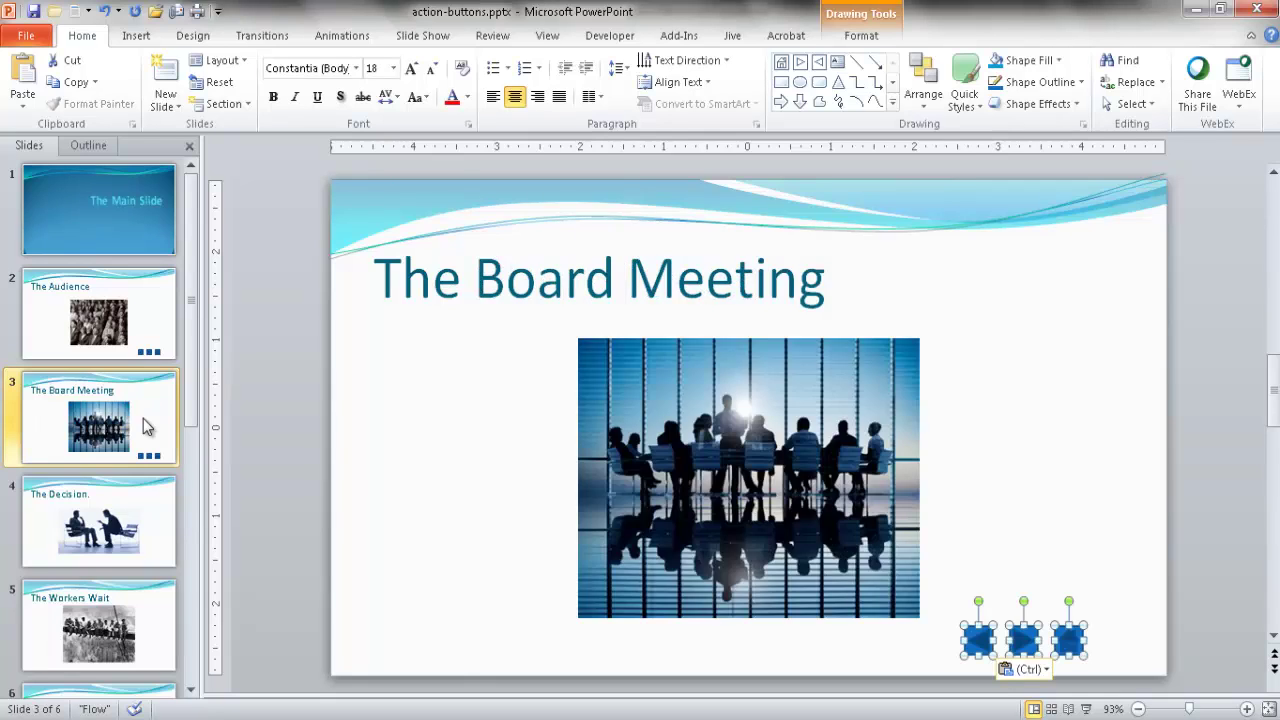
{"action": "key", "text": "ctrl+z"}
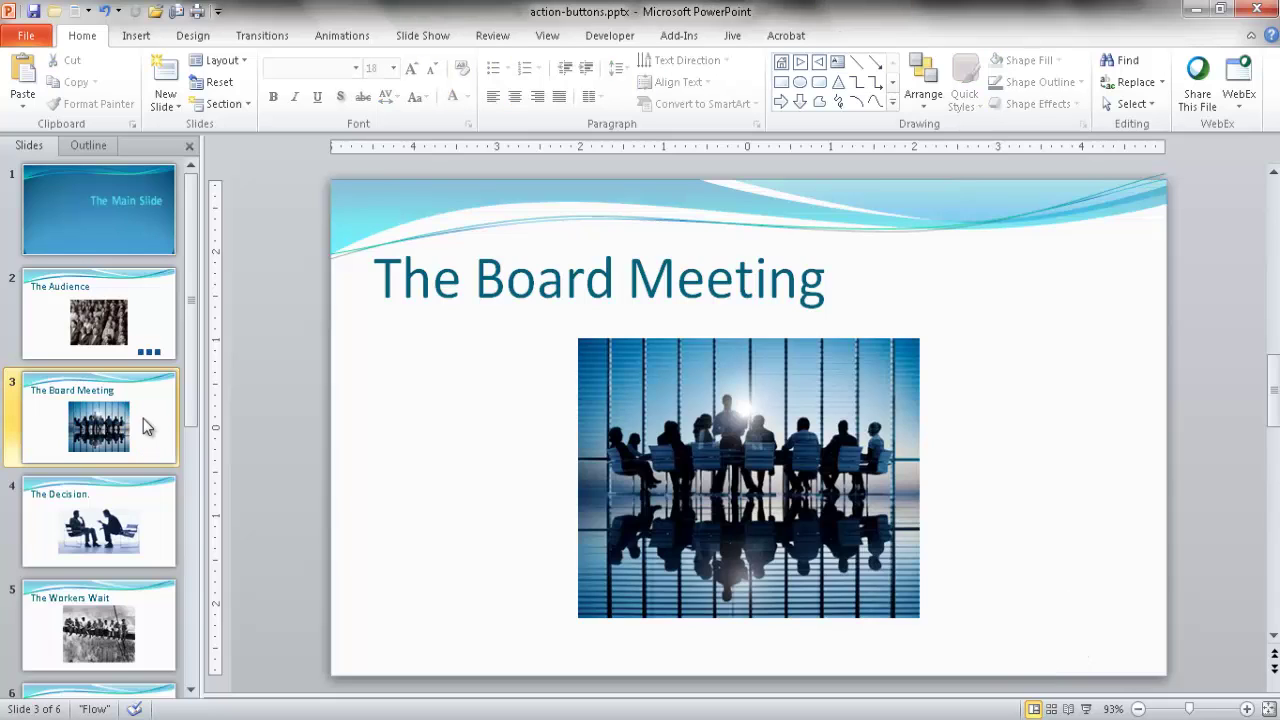
Step: Return to slide 2, The Audience, and reselect its three action buttons
{"action": "left_click", "coordinate": [155, 340]}
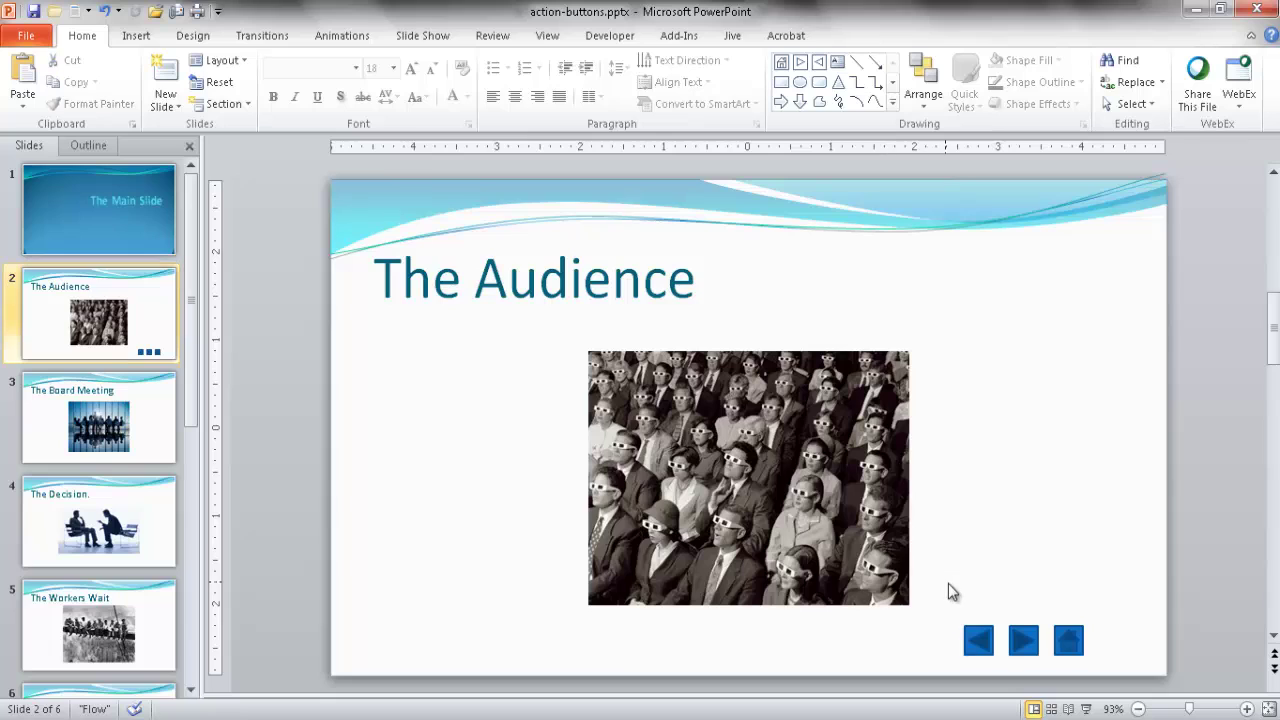
{"action": "left_click_drag", "start_coordinate": [948, 583], "coordinate": [1143, 714]}
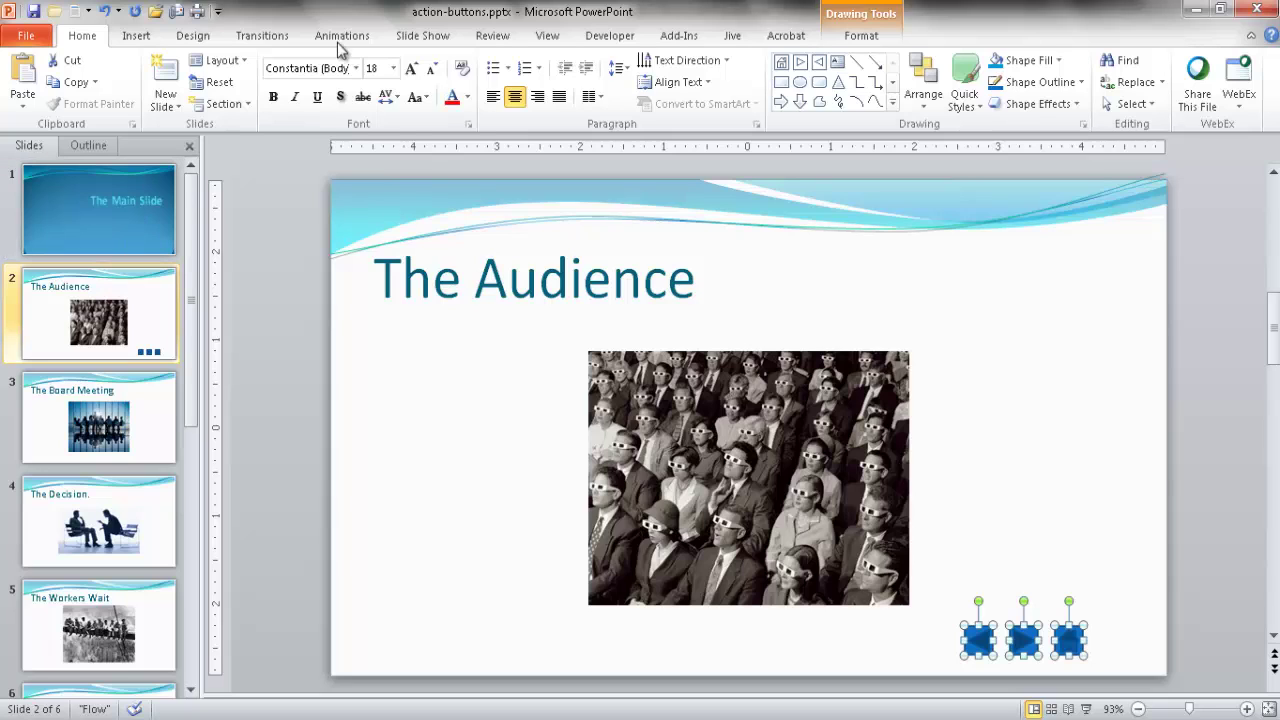
{"action": "left_click", "coordinate": [551, 39]}
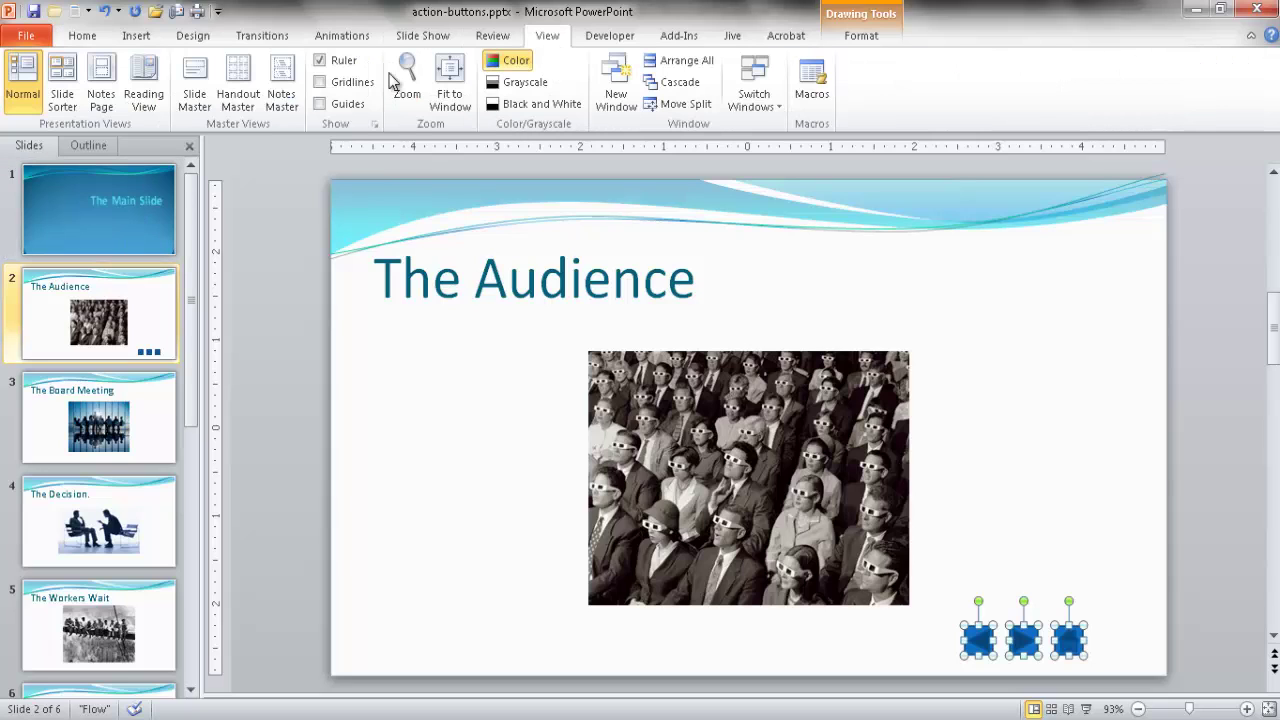
Step: Paste the three buttons onto the top-level slide master's top-left corner and close Master View
{"action": "left_click", "coordinate": [194, 96]}
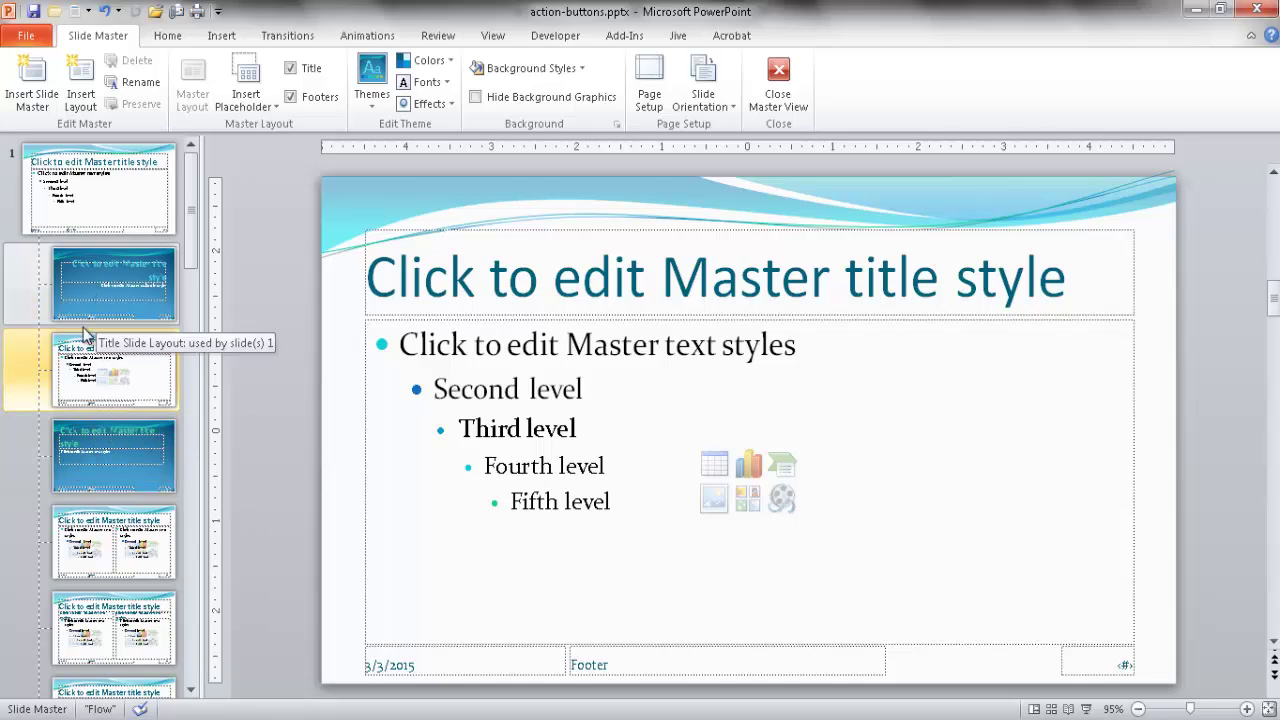
{"action": "left_click", "coordinate": [118, 195]}
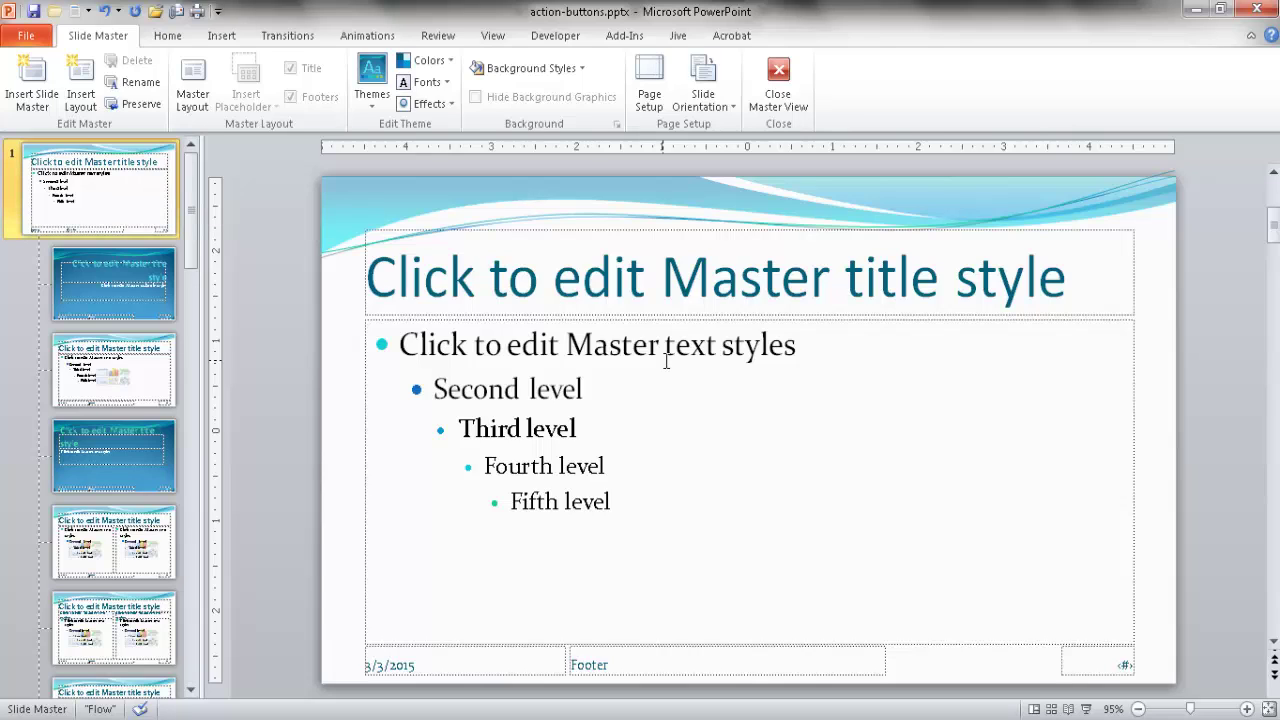
{"action": "key", "text": "ctrl+v"}
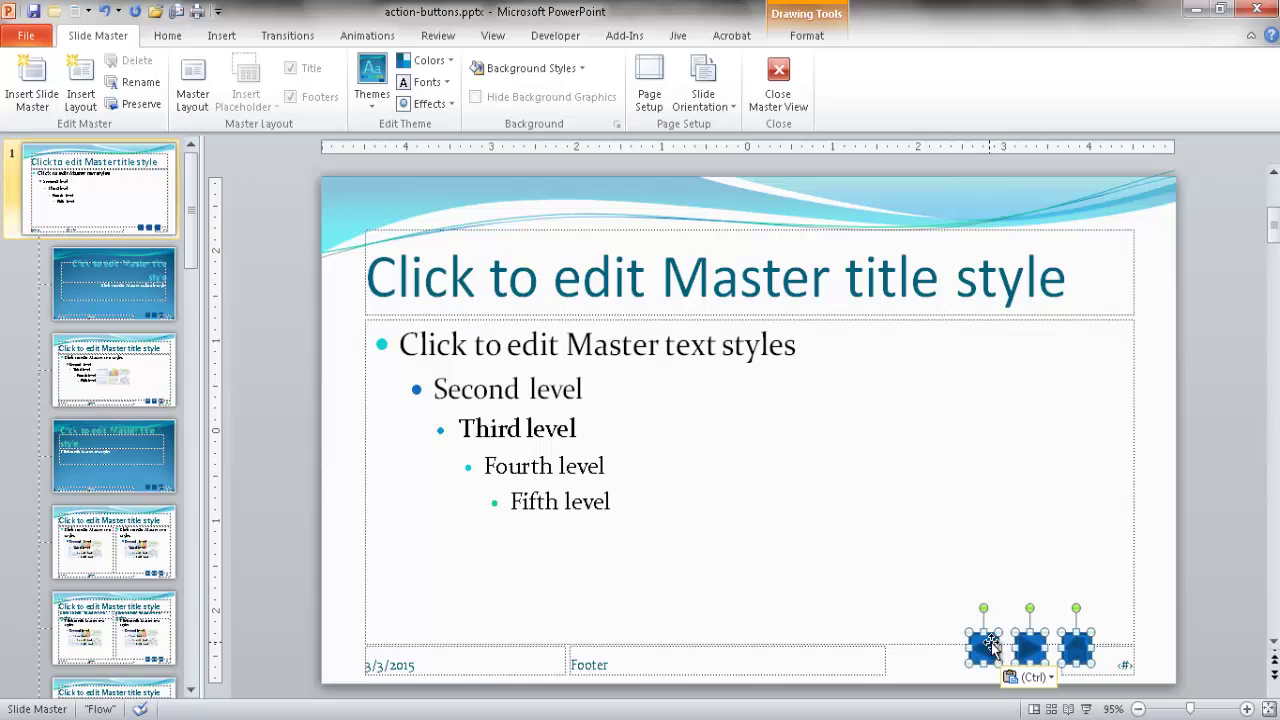
{"action": "left_click_drag", "start_coordinate": [988, 642], "coordinate": [347, 198]}
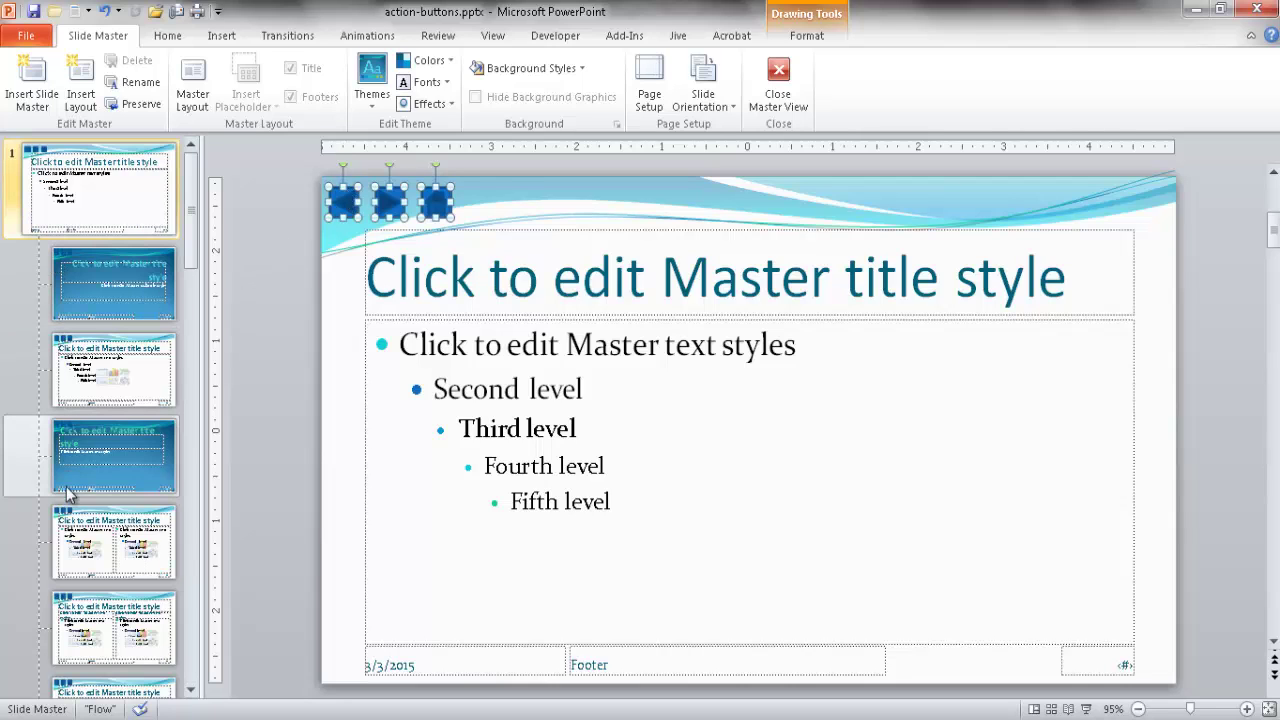
{"action": "left_click", "coordinate": [779, 80]}
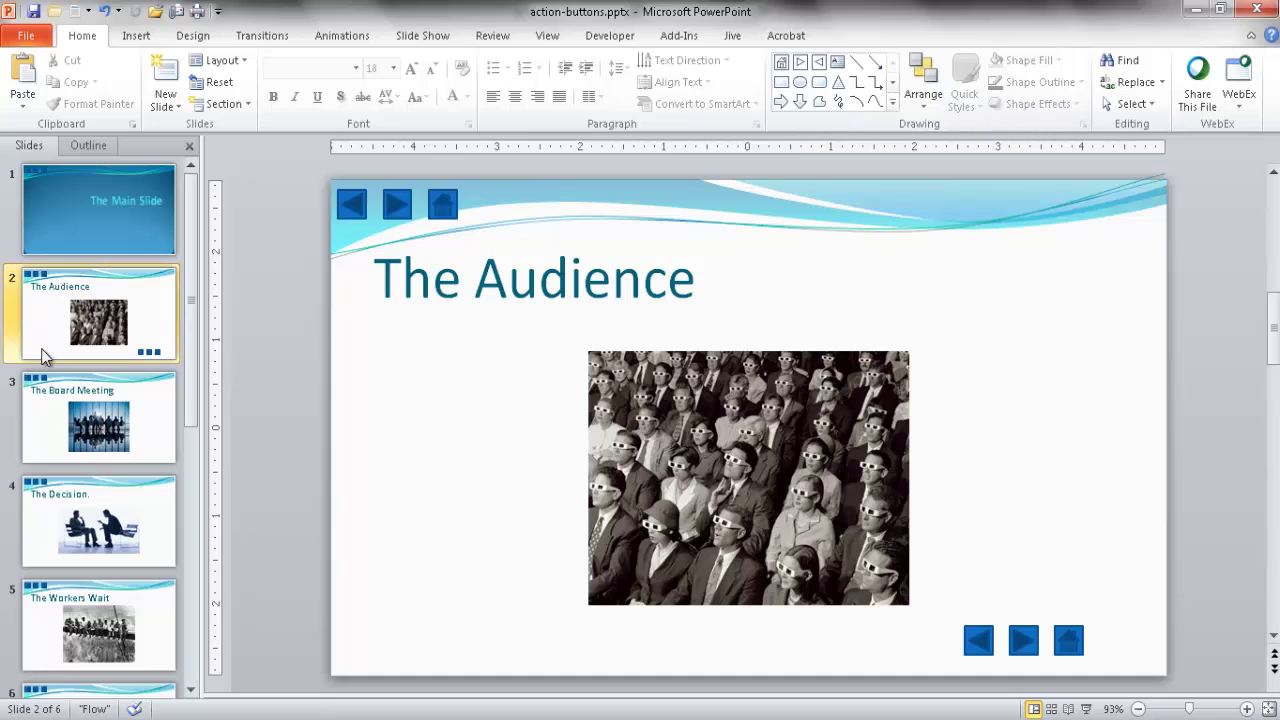